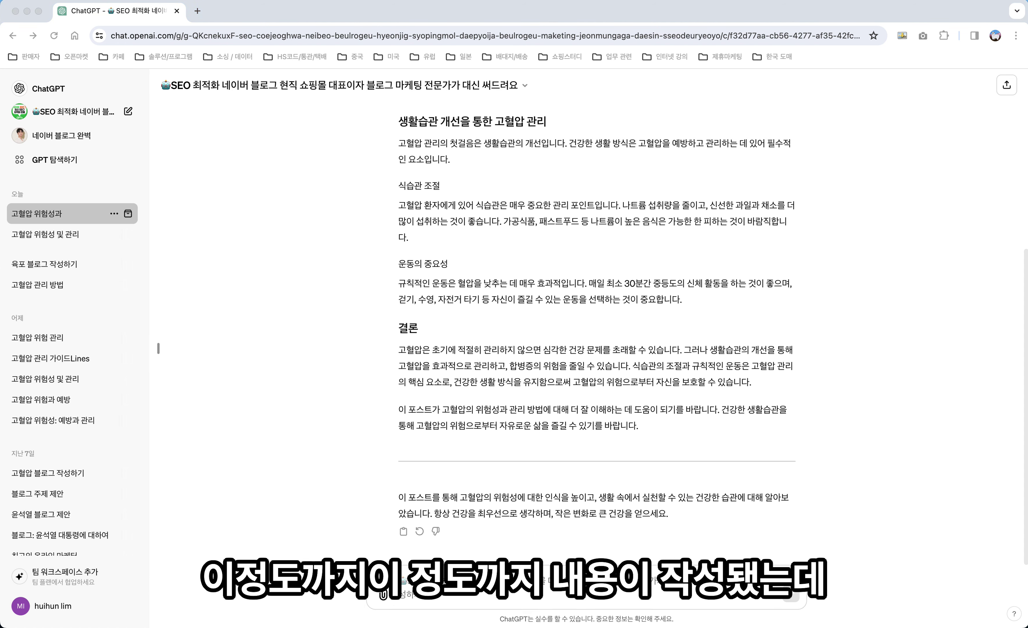
- Ask the GPT to expand the thin hypertension post with the message "블로그 글이 너무 빈약한거 같아. 내용을 더 보충해줘"
scroll(649, 443, "up", 5)
scroll(648, 443, "down", 5)
left_click(624, 588)
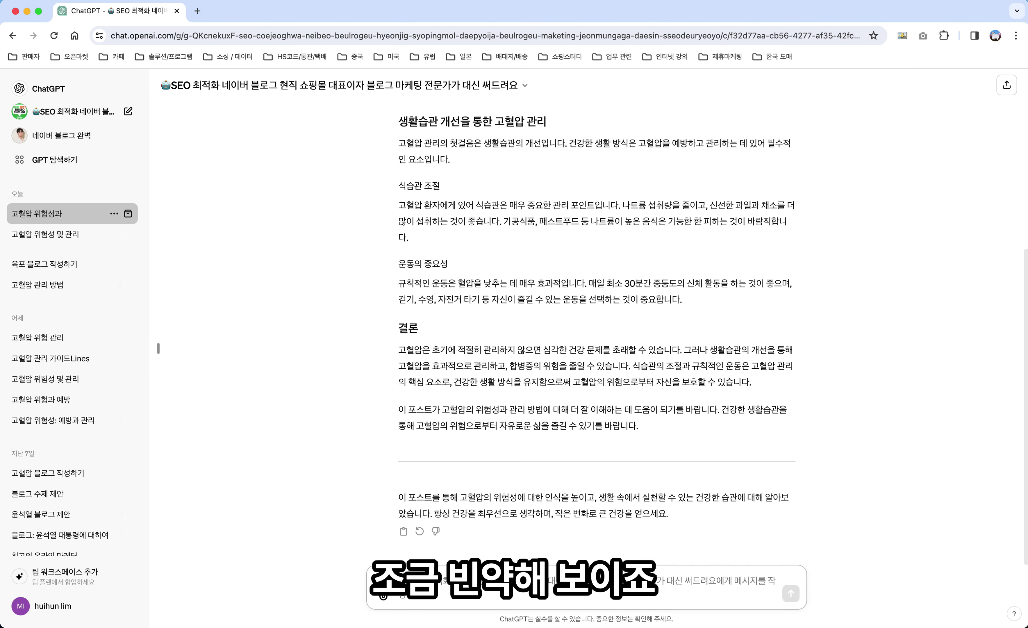
type("블로그 글이 너무 빈약")
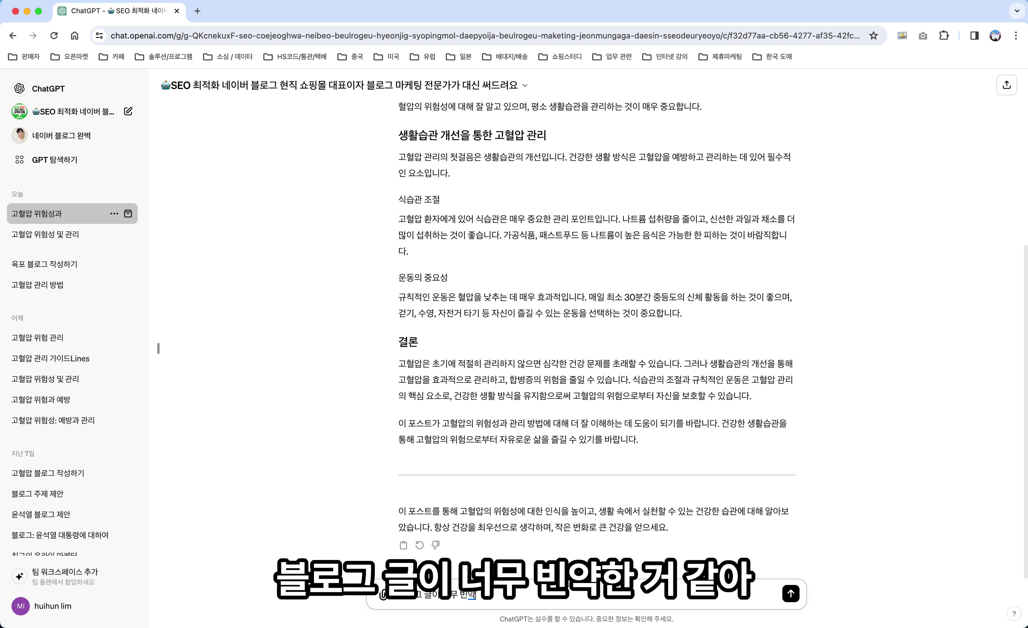
type("한 거 같아 행")
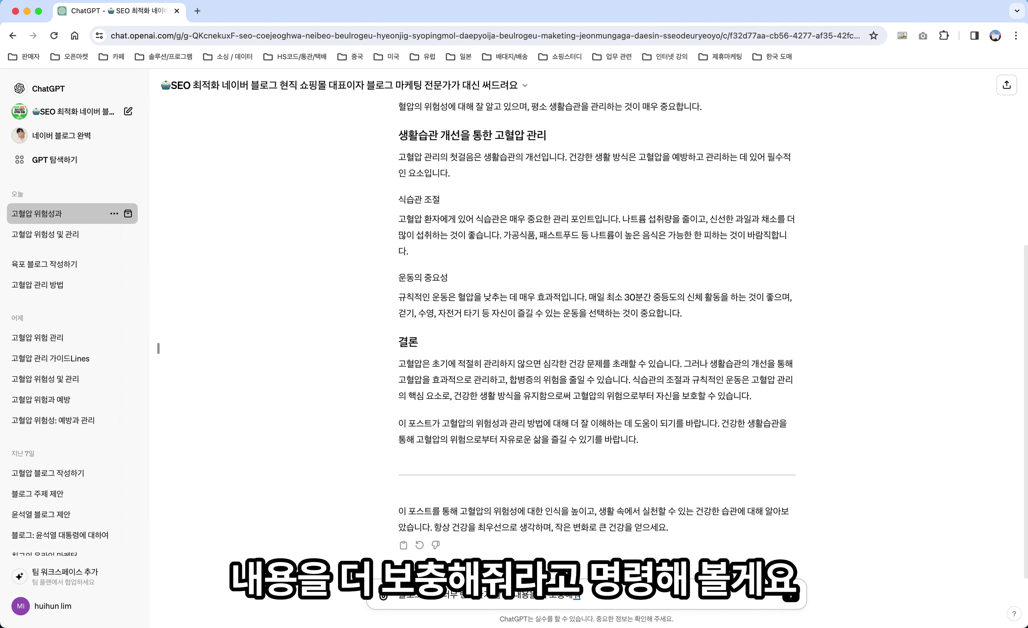
type("용을 더 보충해줘")
key("Return")
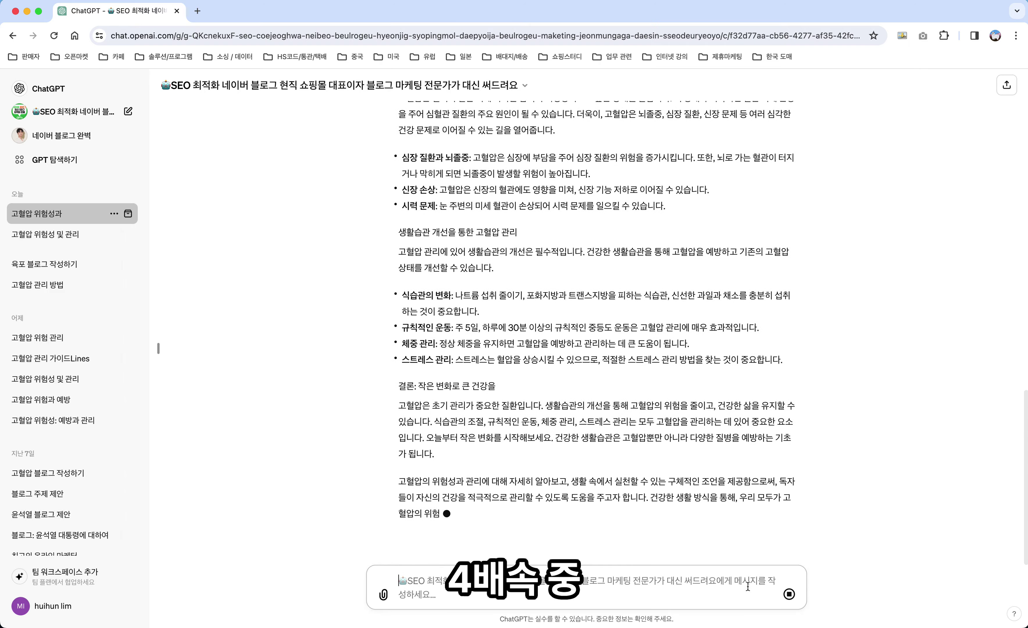
- Review the expanded post and request seven matching images with the message "블로그에 어울리는 사진 7장 만들어줘"
scroll(860, 408, "up", 15)
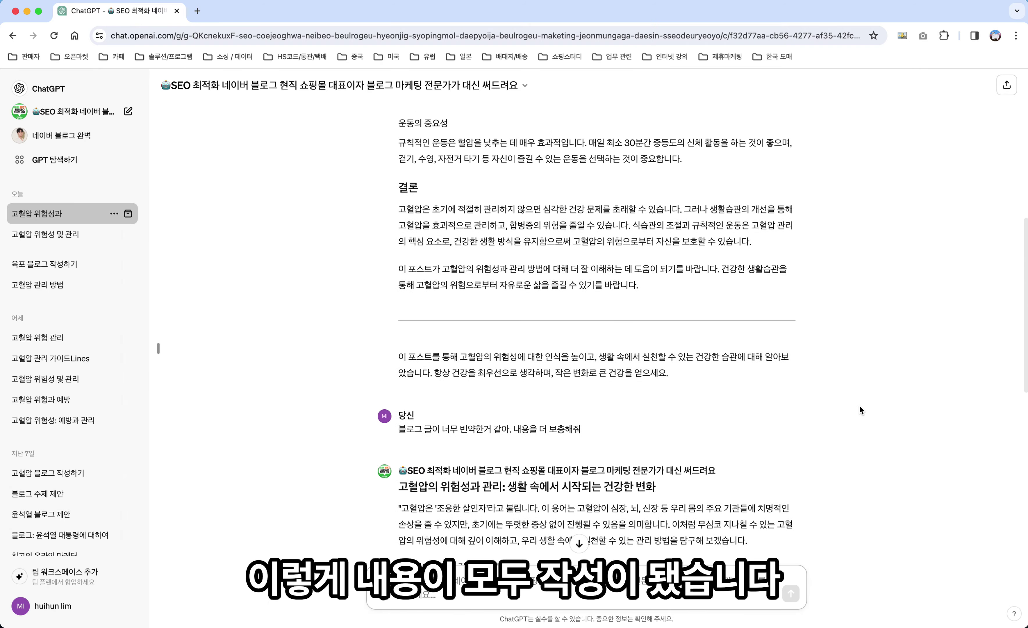
scroll(859, 410, "down", 15)
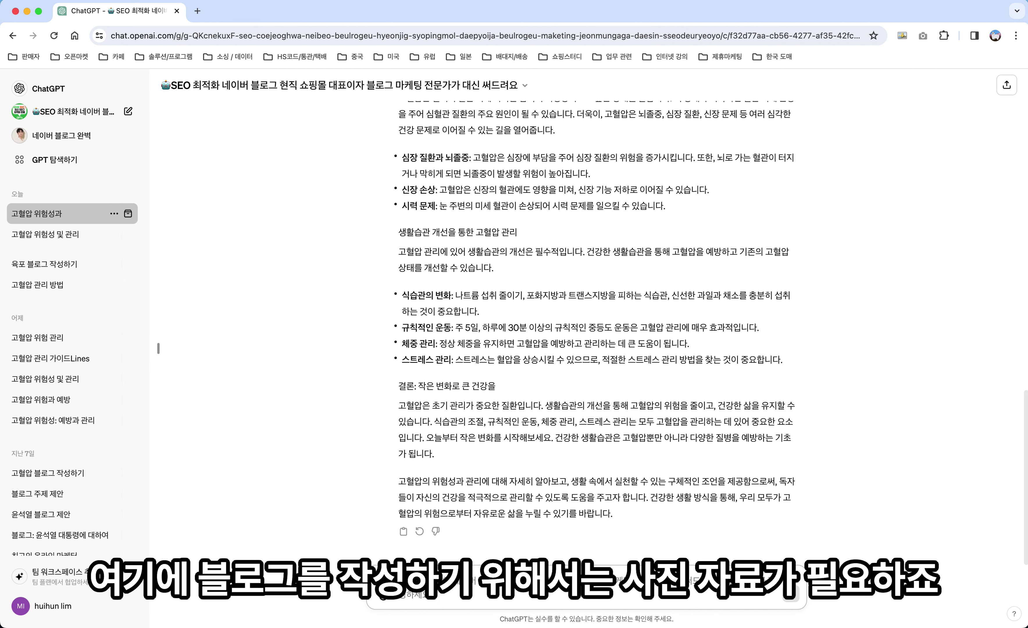
type("블")
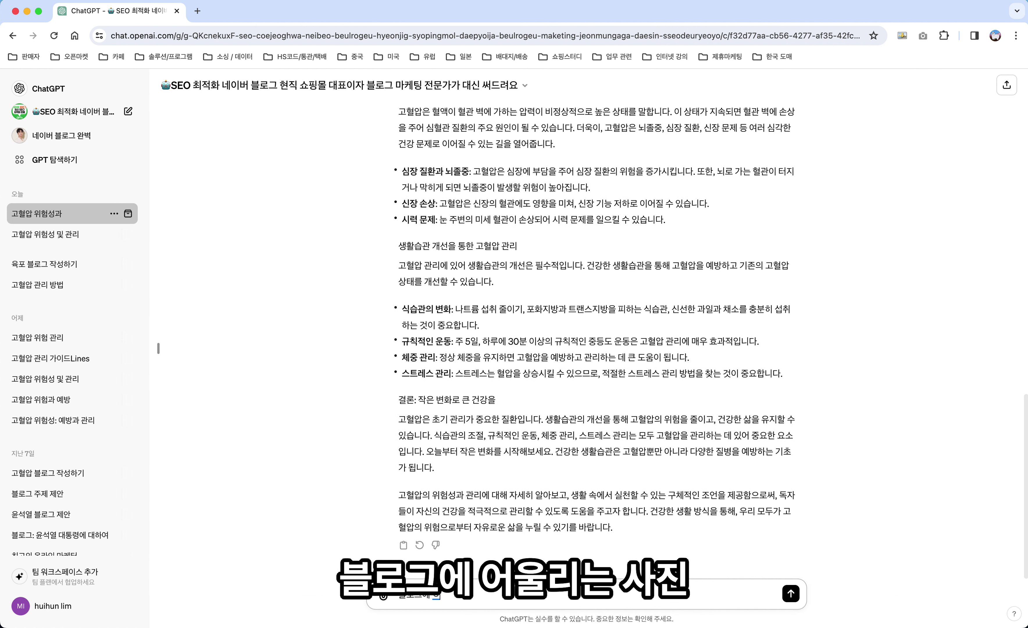
type("로그에 어울리는 사진 7장")
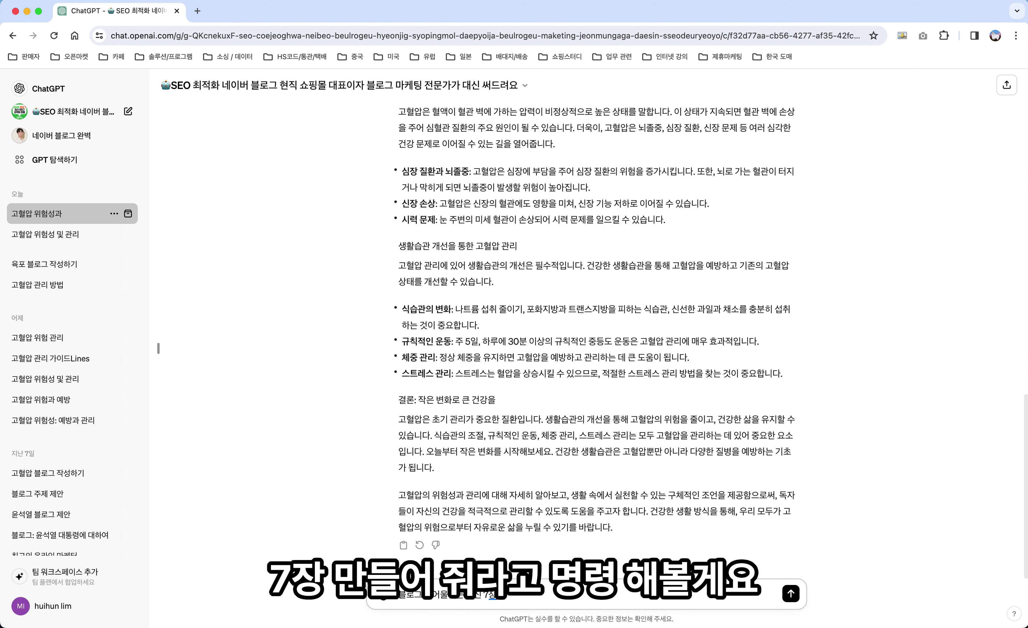
type(" 만들어줘")
key("Return")
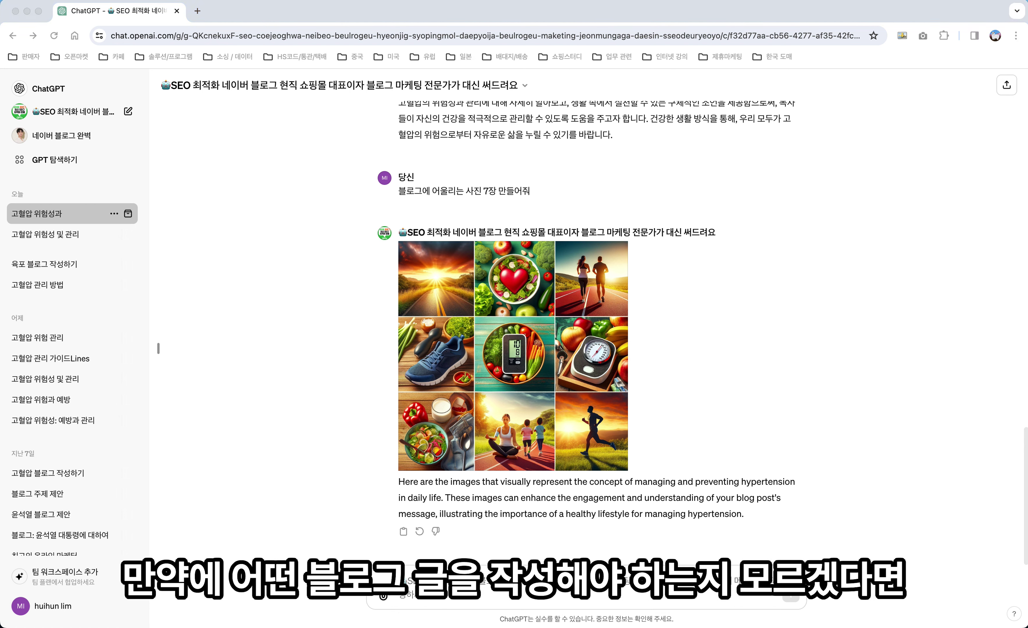
- Open the SEO Naver blog GPT in a new tab and request a jerky post with "육포에 관한 블로그를 작성하려고 해"
left_click(771, 329)
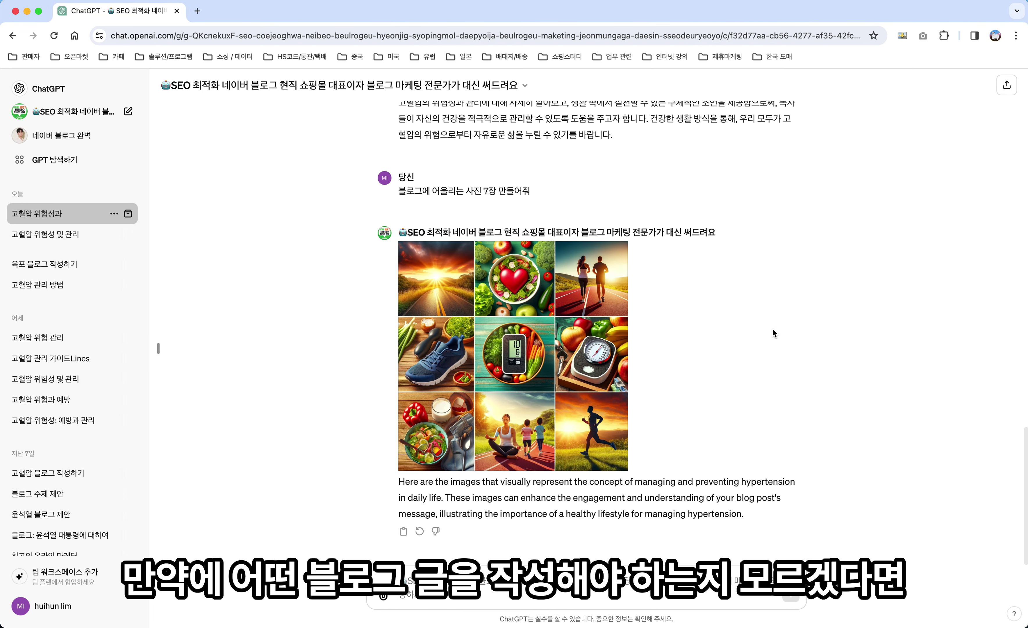
left_click(83, 106, "shift+super")
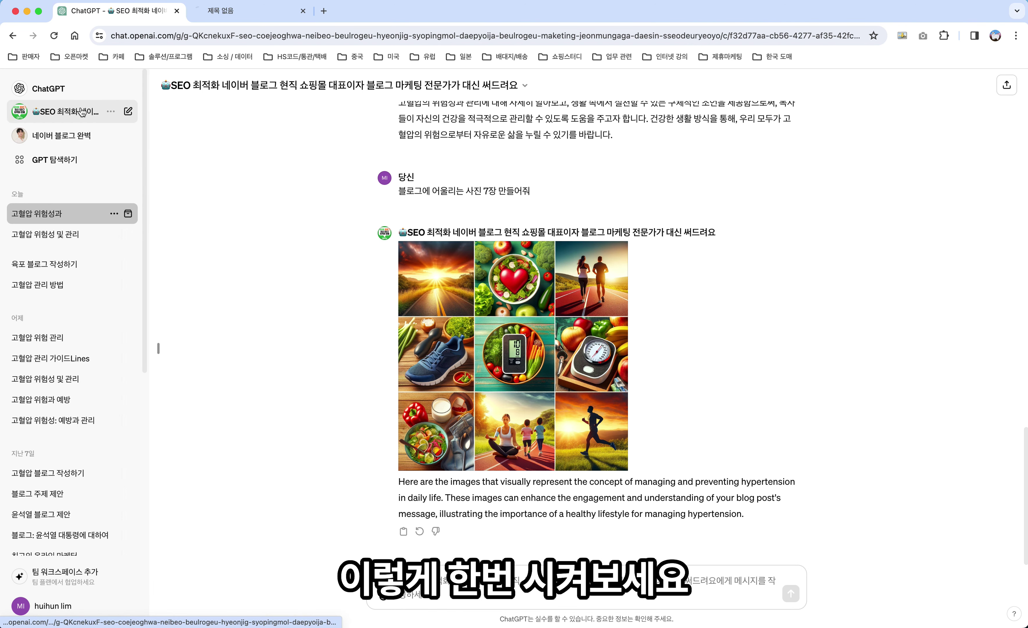
type("육포에 관한 블로그를 작성하")
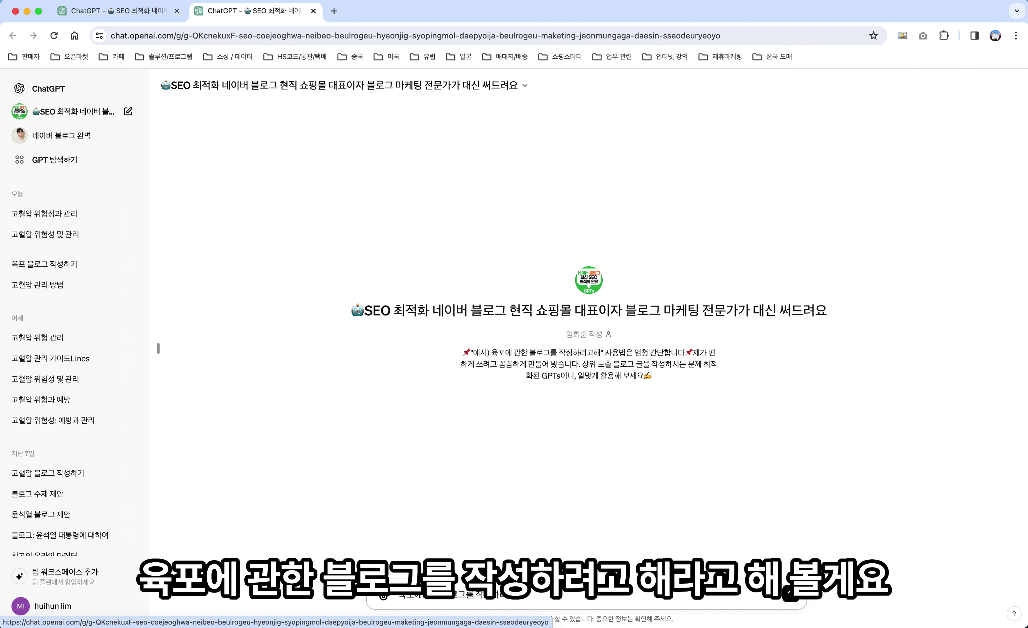
left_click(789, 595)
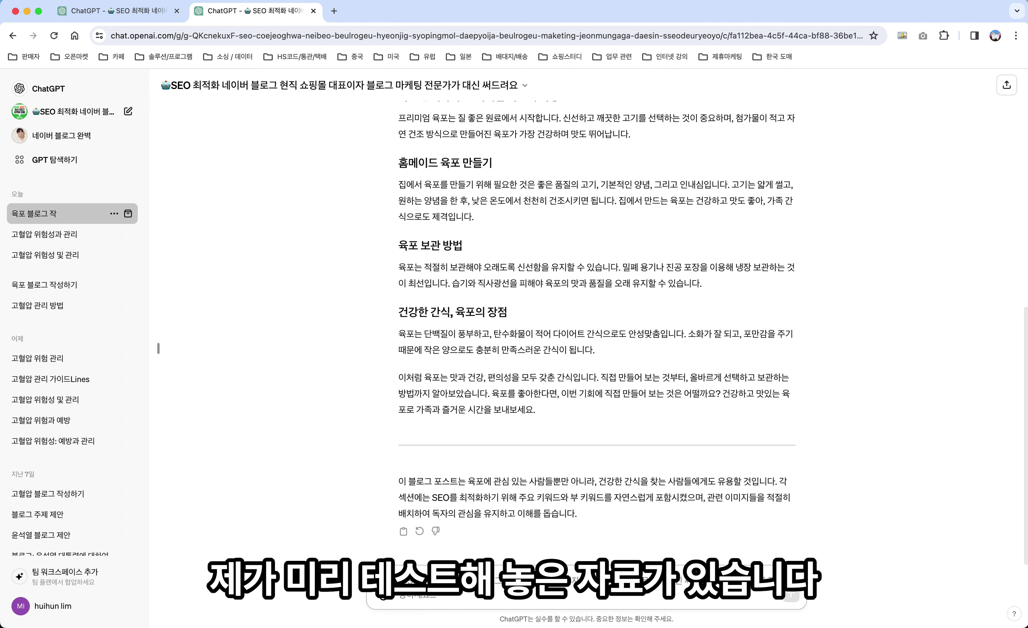
- Read through the published Naver blog post "육포 건강한 간식의 새로운 발견", checking its title, section texts and images
scroll(727, 184, "up", 20)
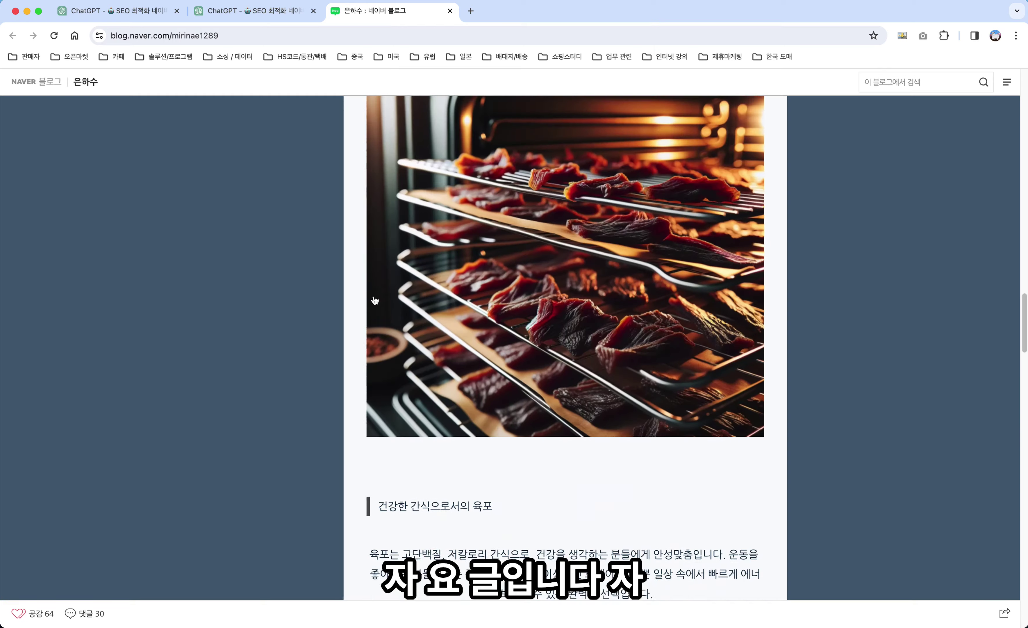
scroll(596, 421, "up", 20)
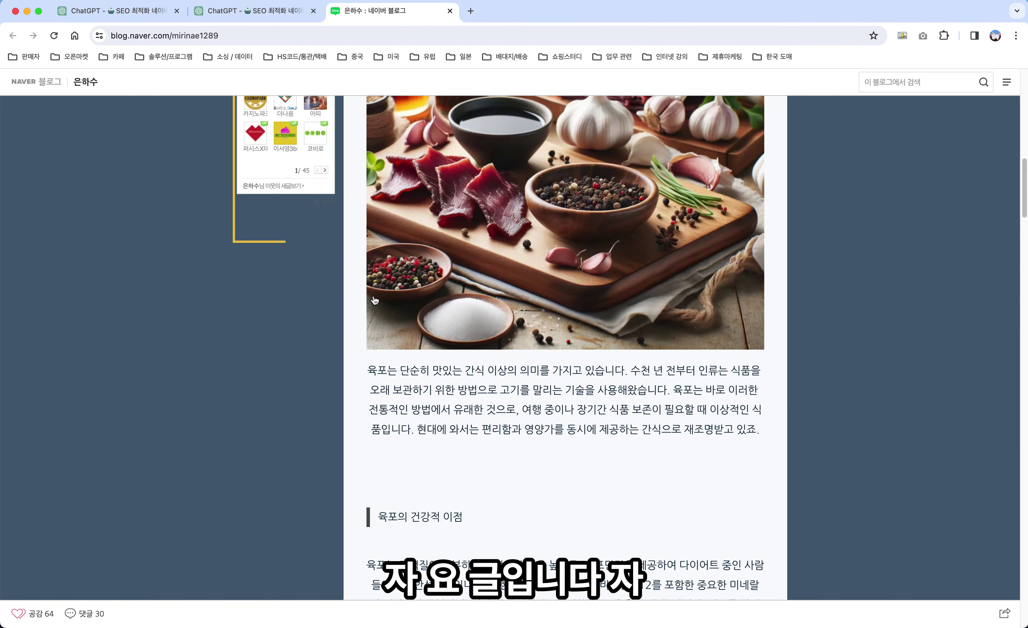
scroll(596, 421, "down", 10)
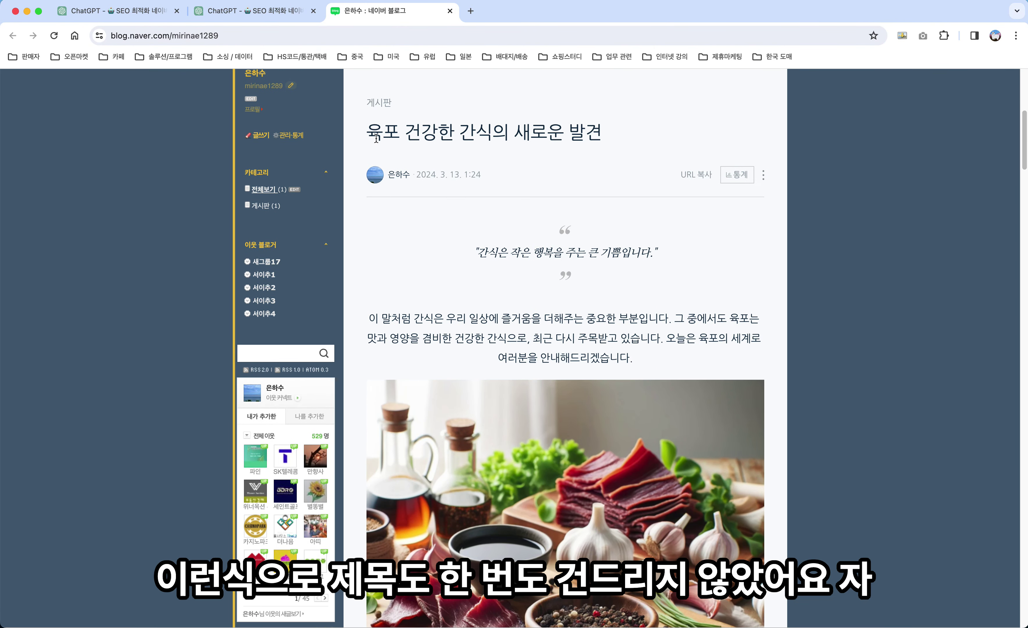
left_click_drag(367, 133, 601, 141)
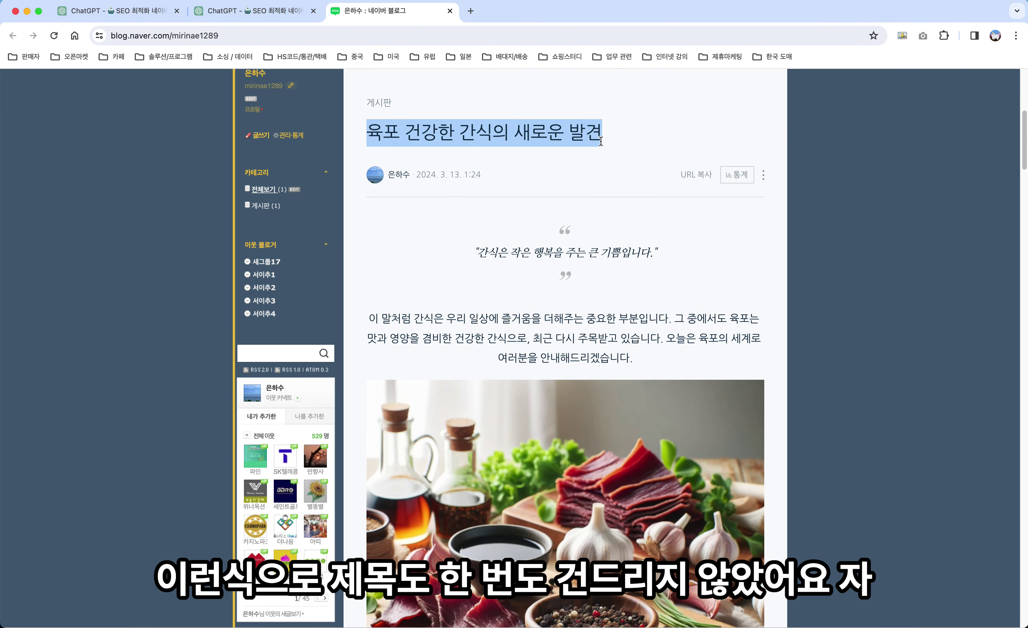
left_click(632, 138)
scroll(624, 213, "down", 15)
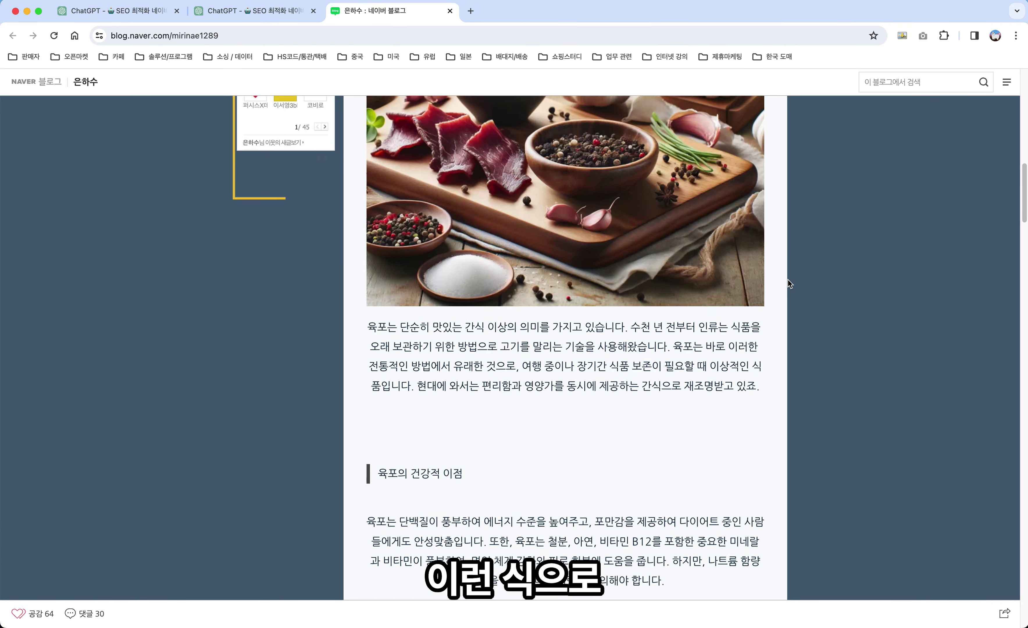
scroll(788, 279, "down", 15)
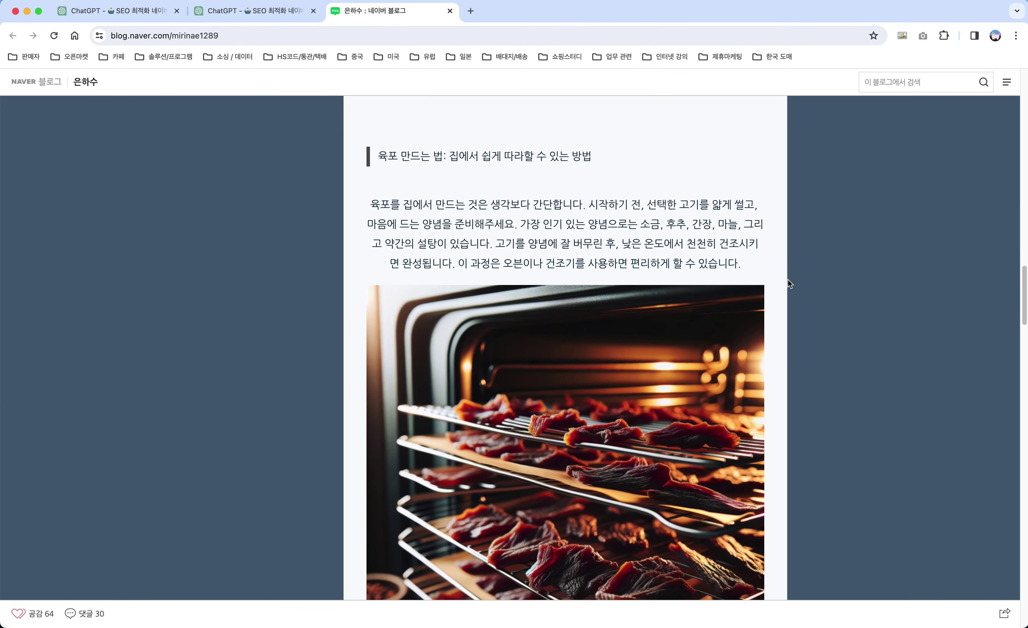
scroll(788, 279, "down", 15)
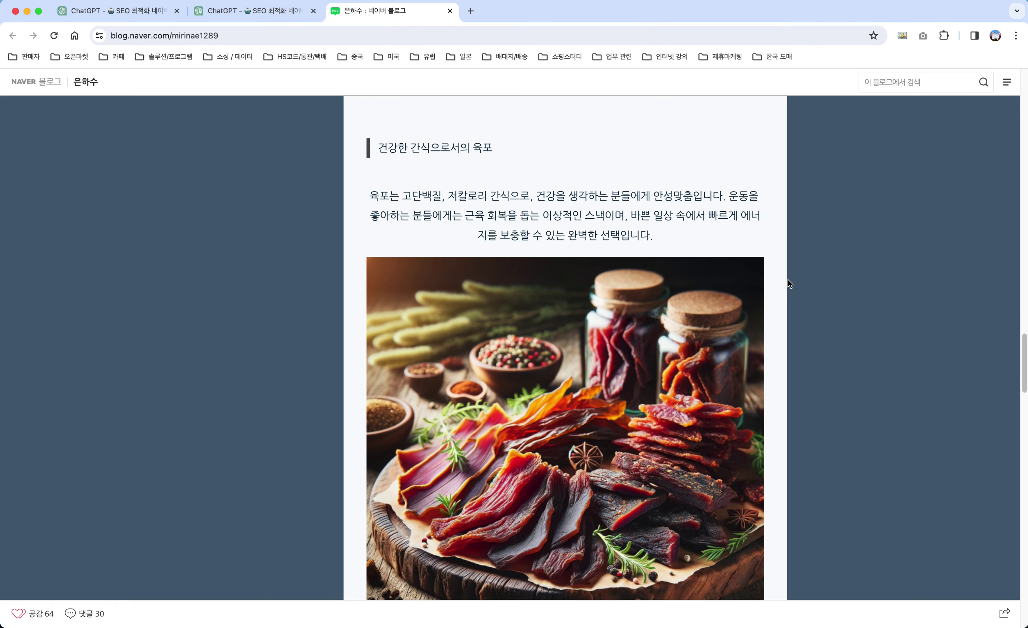
scroll(787, 280, "down", 15)
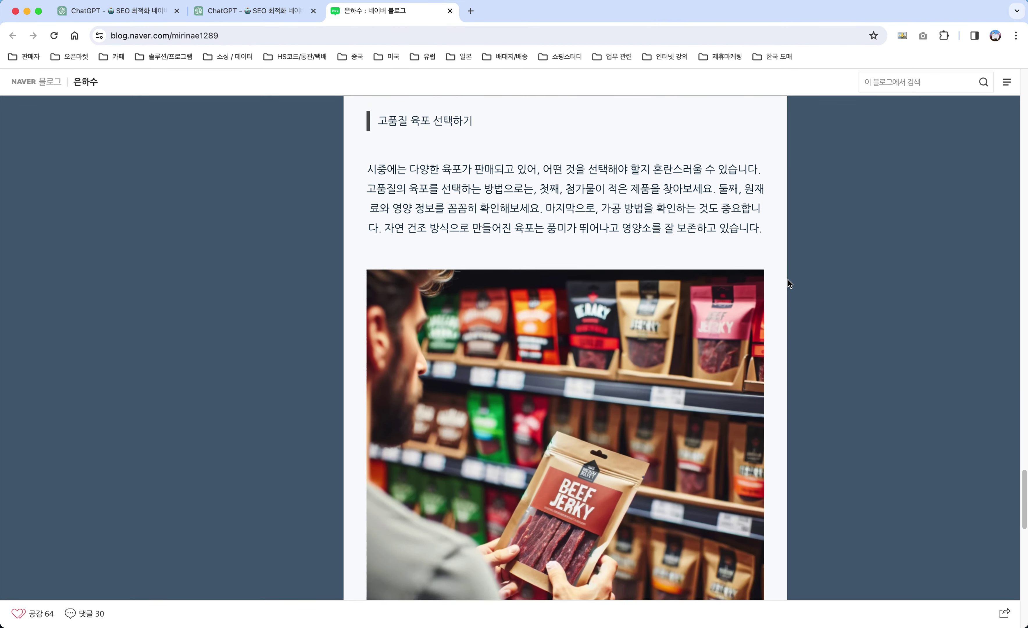
scroll(788, 279, "down", 12)
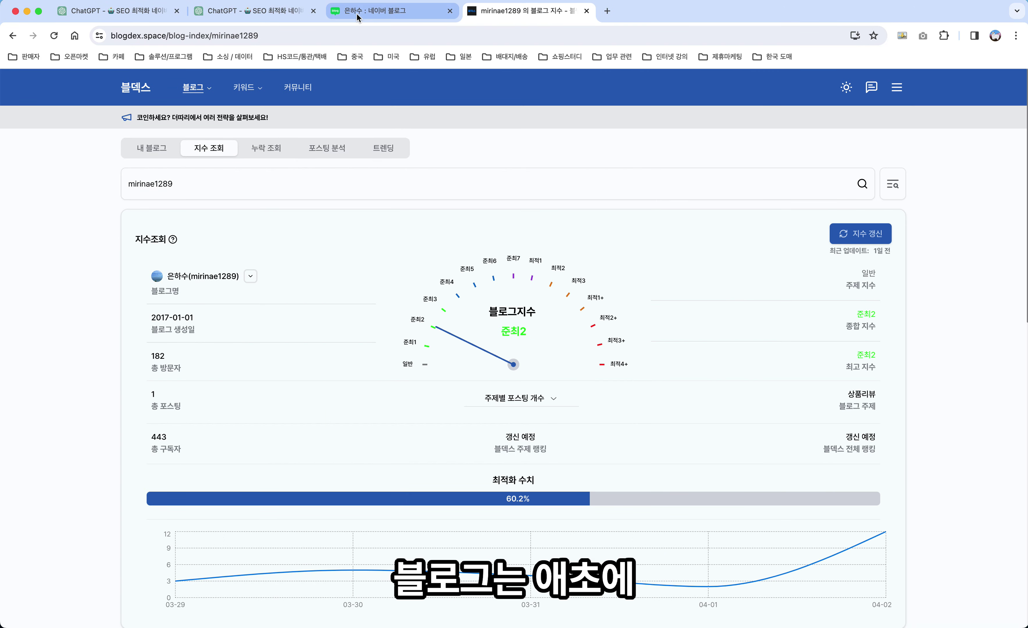
- Return to the Naver blog with the jerky post and check the blog's post list at the start of the page
left_click(388, 11)
scroll(312, 189, "up", 15)
scroll(312, 190, "up", 15)
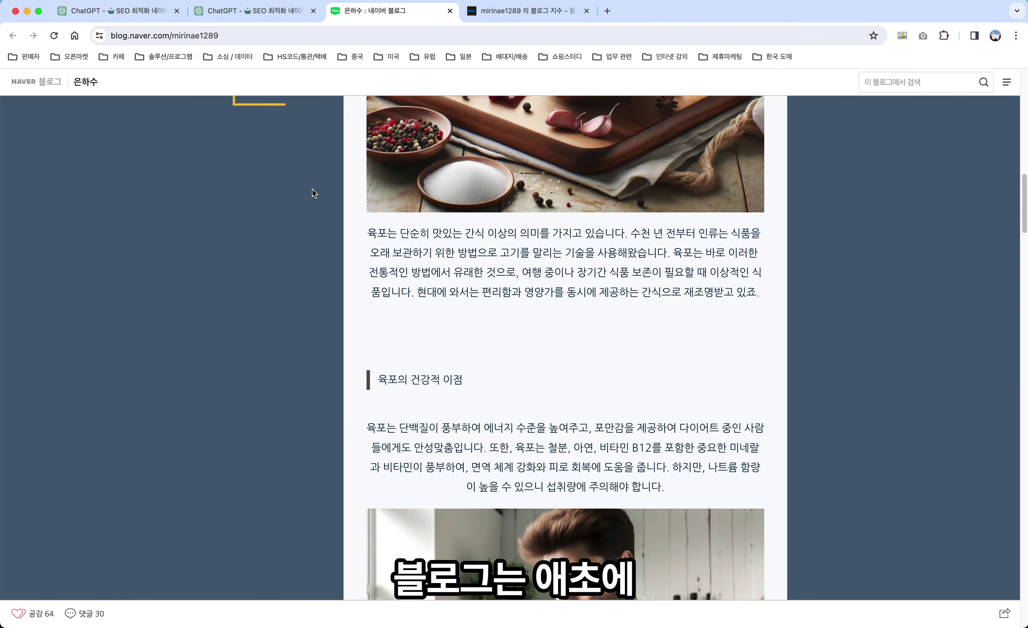
scroll(286, 362, "down", 5)
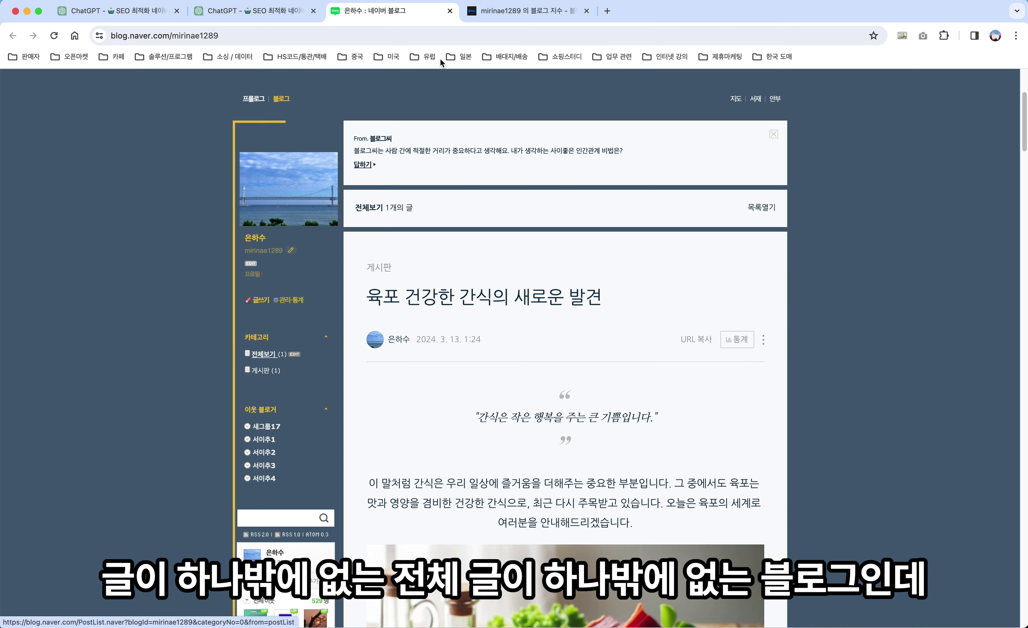
- Examine the jerky blog's overall index on Blogdex and the index of its post under 포스팅 지수
left_click(511, 12)
left_click_drag(526, 337, 490, 328)
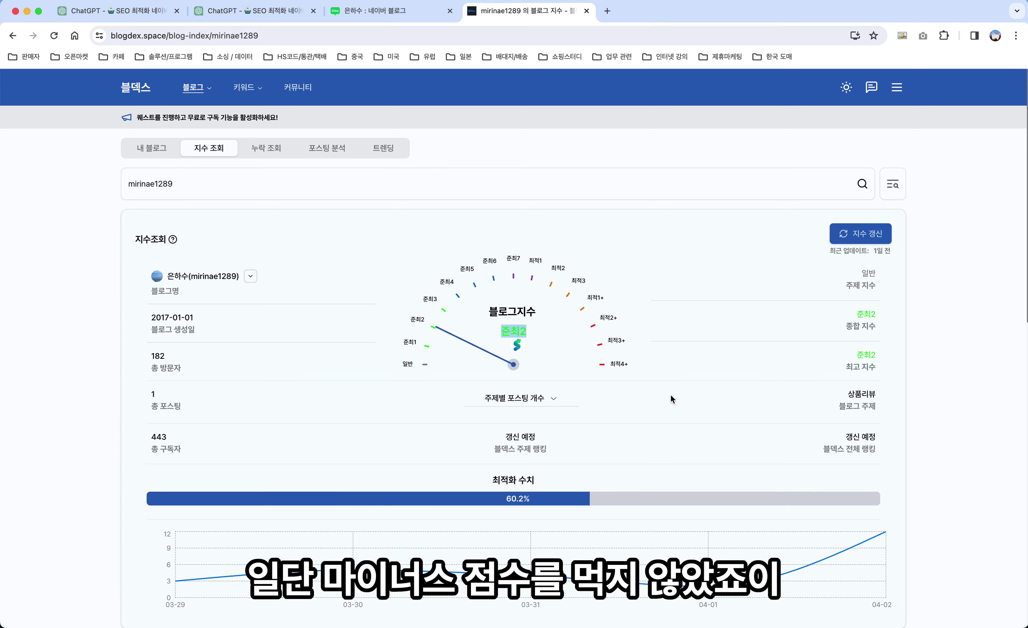
scroll(675, 397, "down", 20)
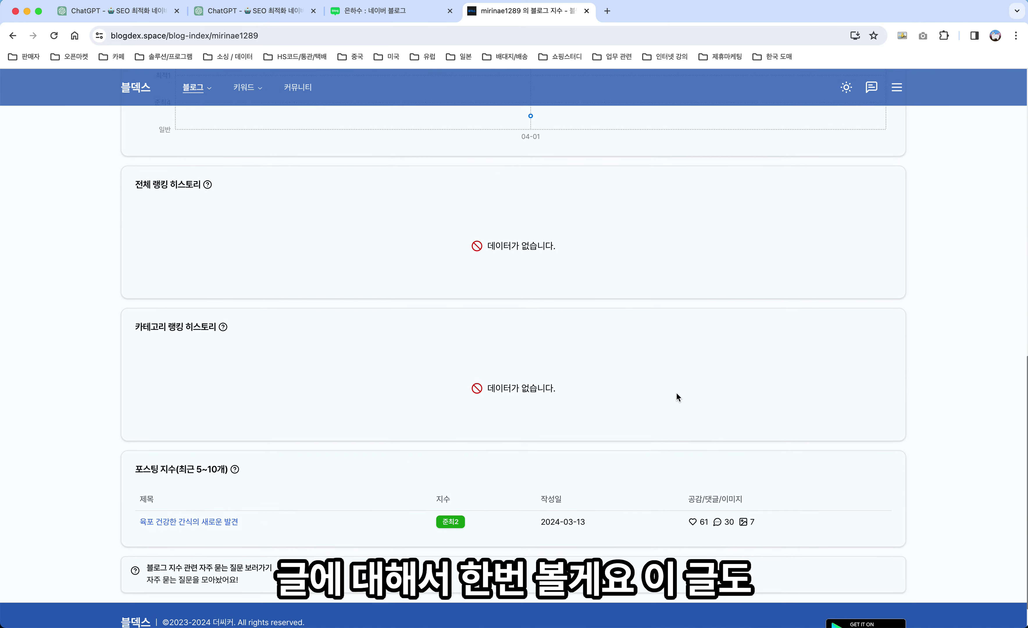
scroll(676, 394, "down", 2)
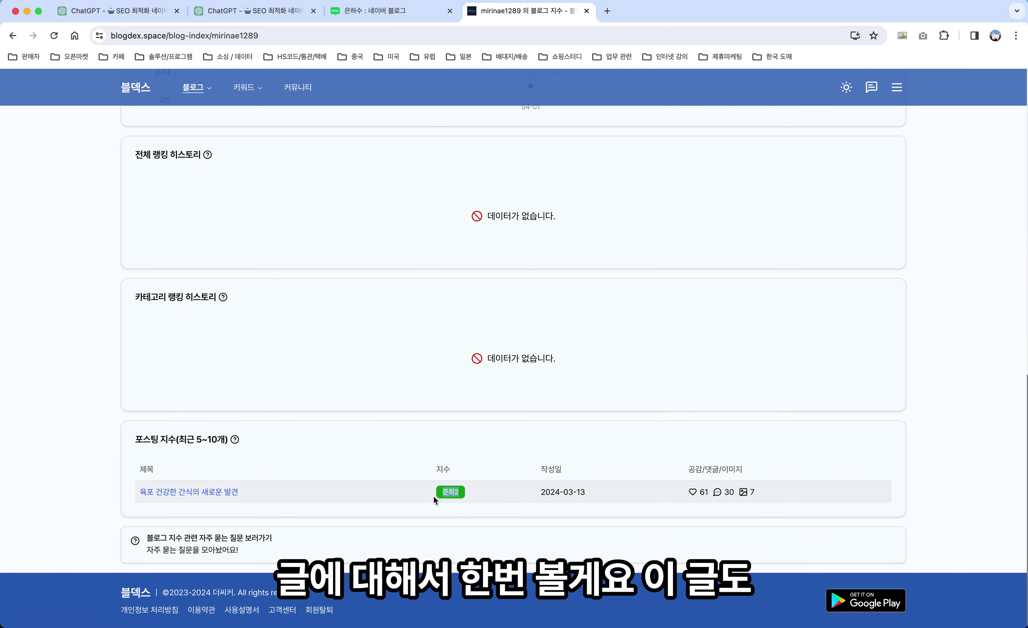
left_click_drag(433, 494, 430, 492)
left_click_drag(482, 491, 438, 493)
scroll(437, 494, "up", 1)
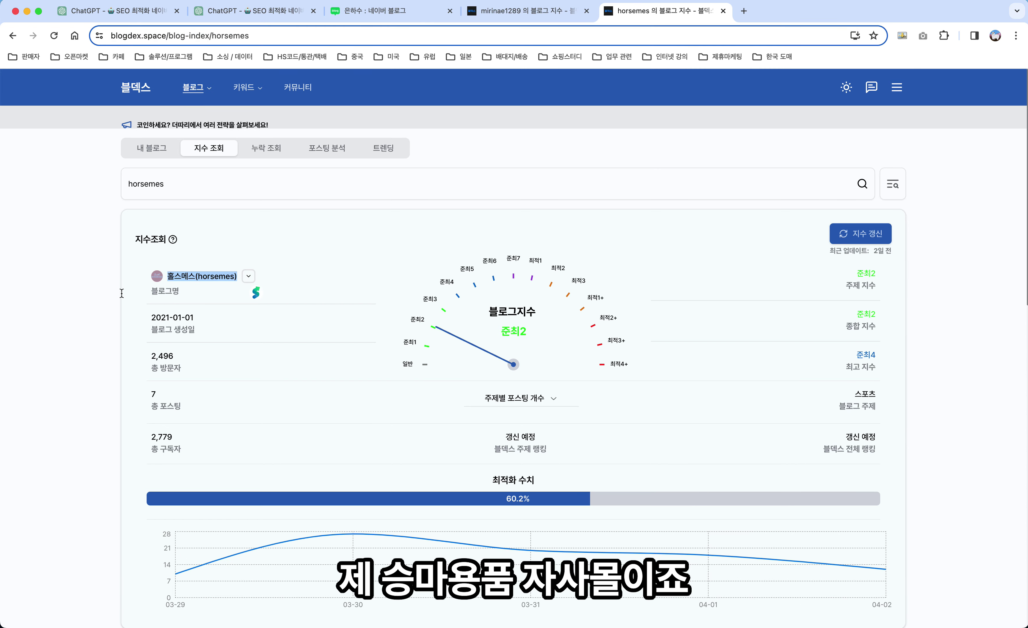
- Compare the horsemes blog's overall index on Blogdex with the indexes of its two most recent posts
scroll(90, 291, "down", 15)
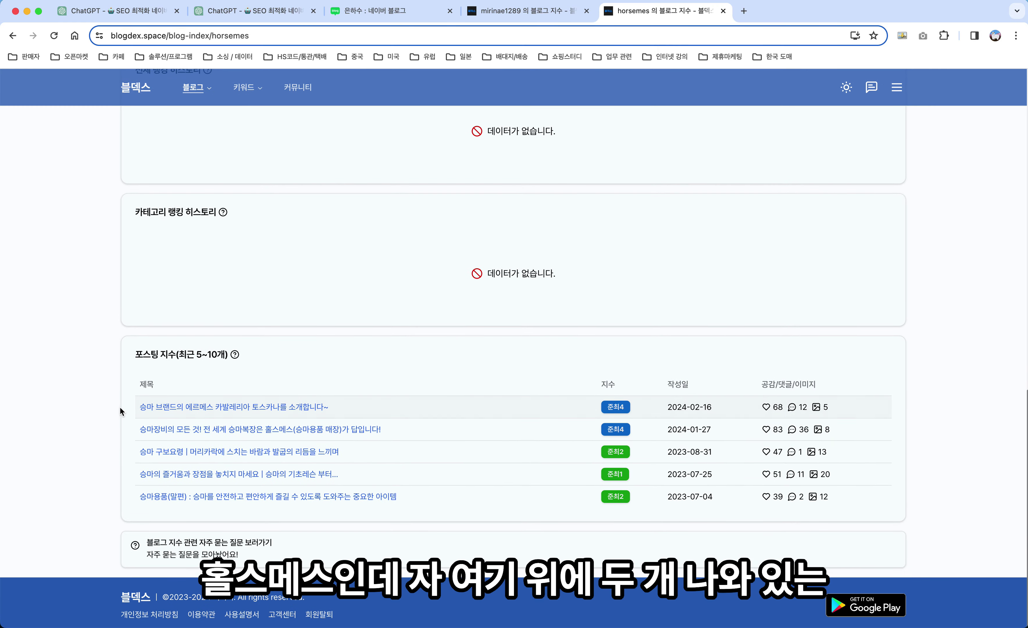
left_click_drag(117, 422, 400, 446)
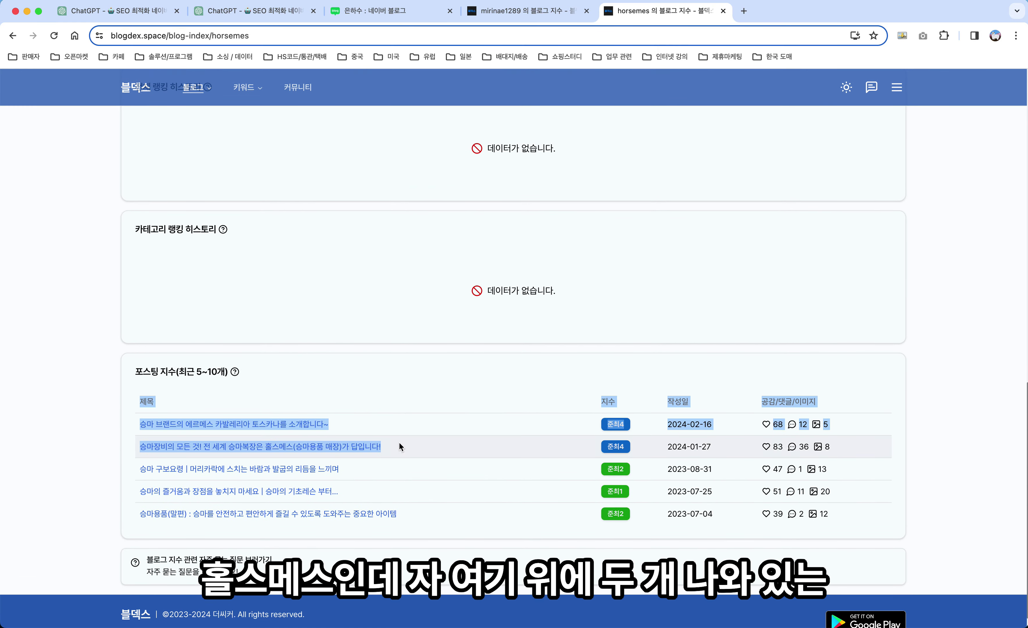
scroll(561, 443, "up", 15)
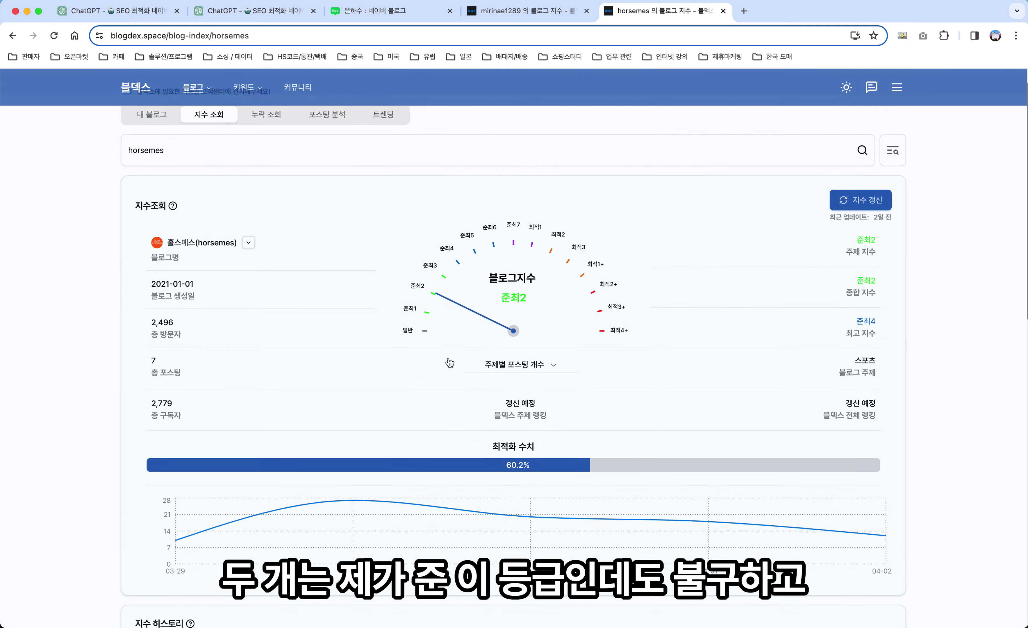
scroll(488, 297, "down", 10)
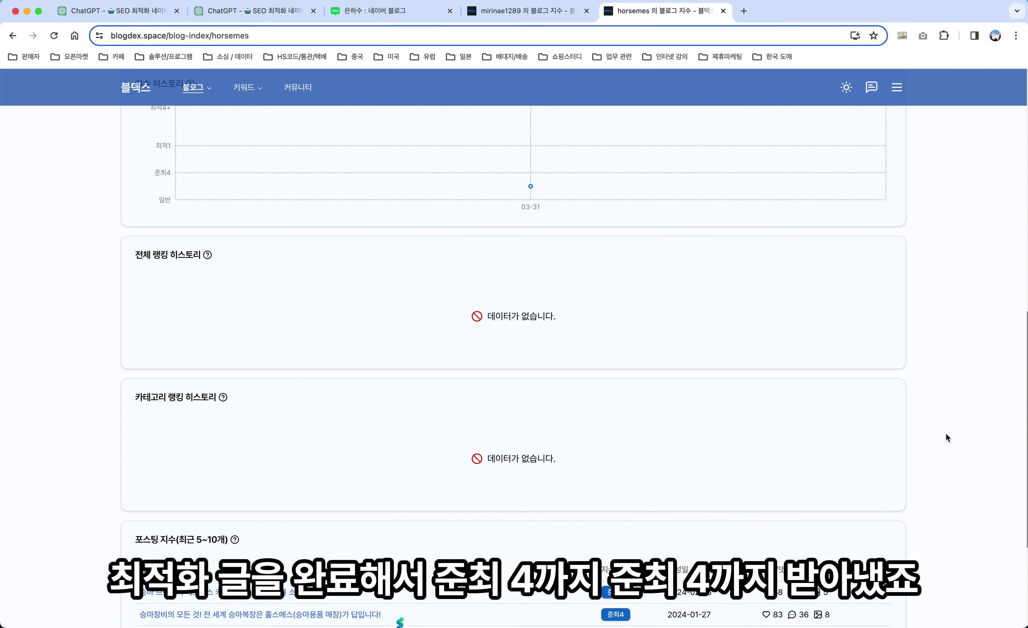
scroll(939, 411, "up", 6)
scroll(936, 415, "up", 1)
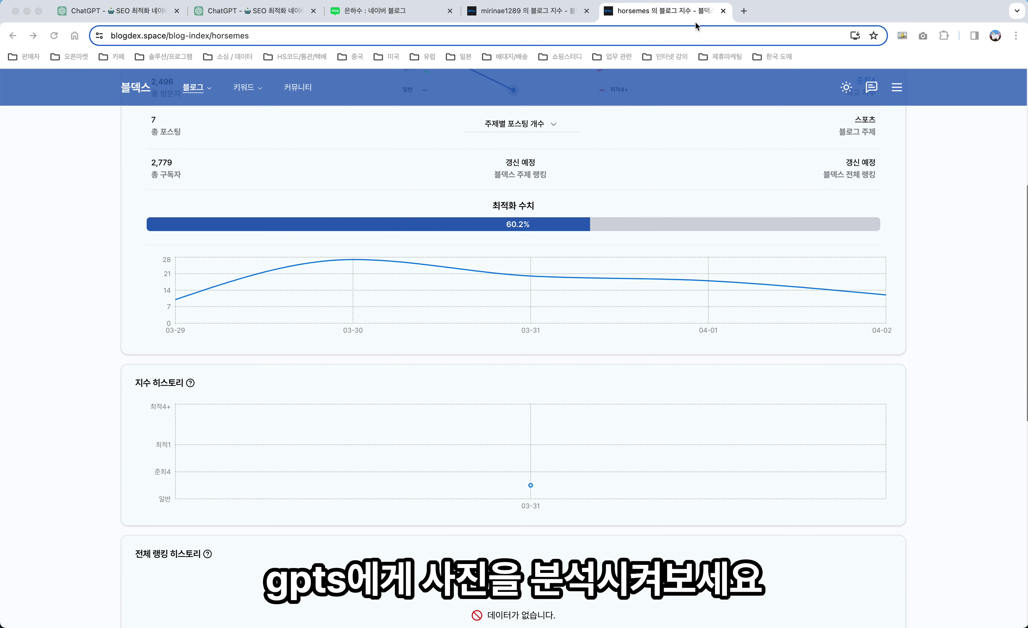
- Go back to ChatGPT and open a fresh chat with the SEO Naver blog GPT in another tab
left_click(253, 10)
left_click(127, 76, "super")
left_click(409, 16)
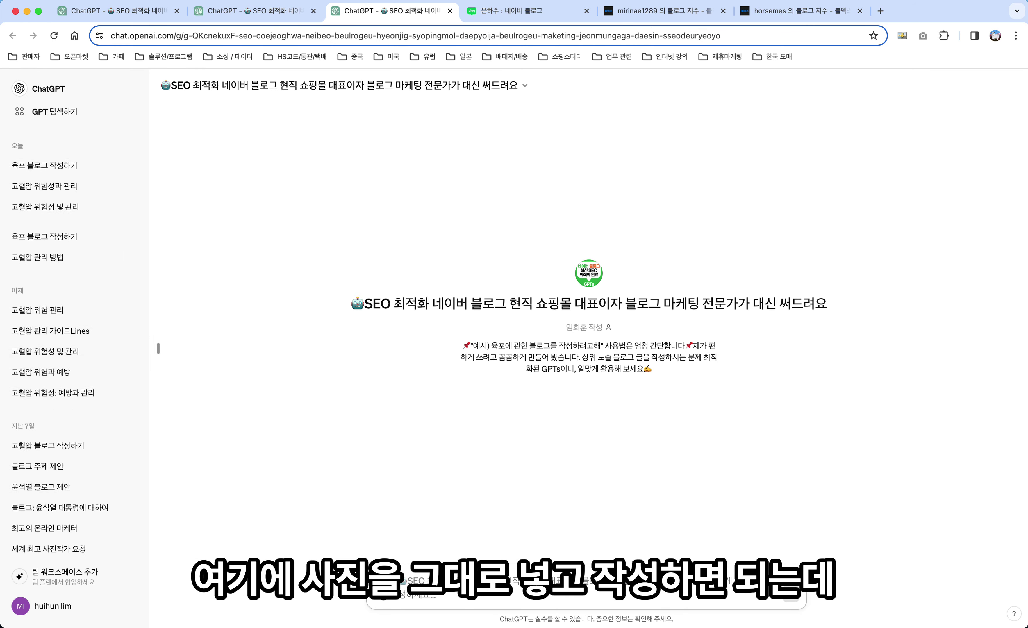
key("super+Tab")
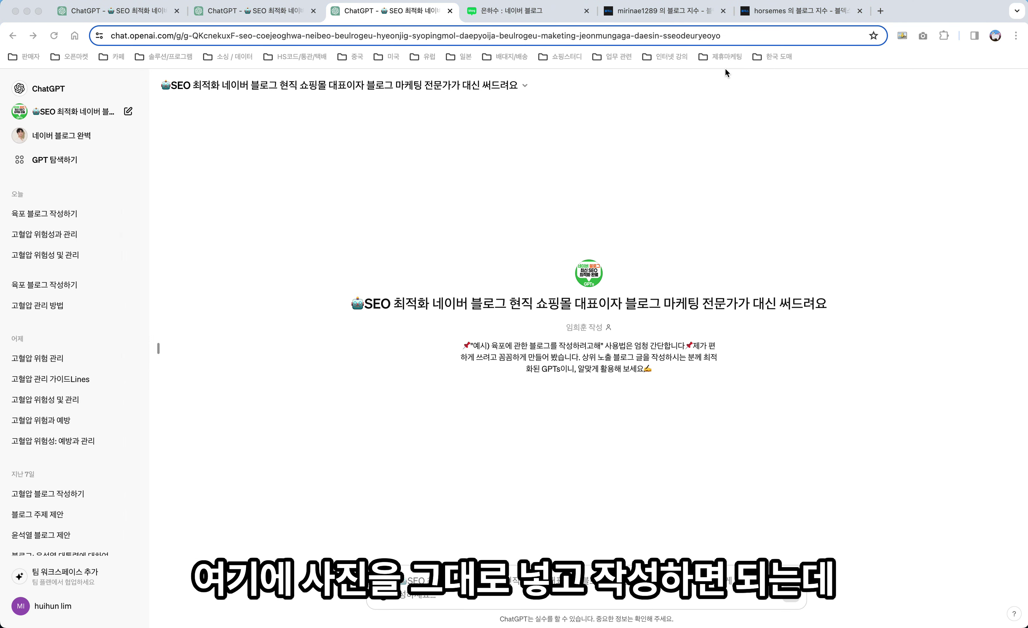
- Switch to the Naver blog and look over the photos used in the jerky post
left_click(520, 10)
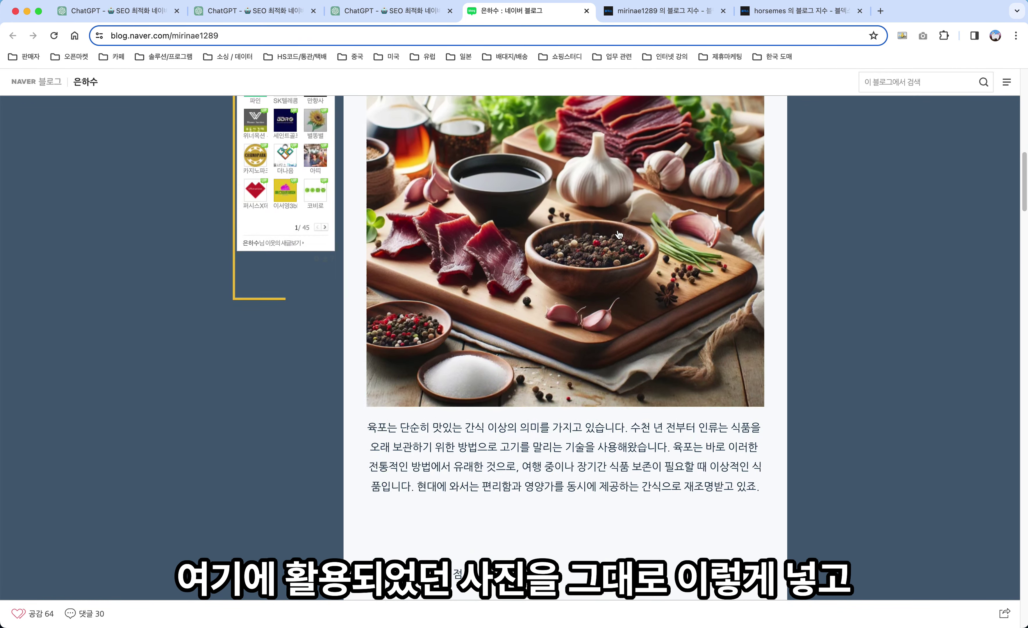
scroll(618, 229, "down", 5)
scroll(618, 229, "up", 10)
scroll(618, 229, "down", 5)
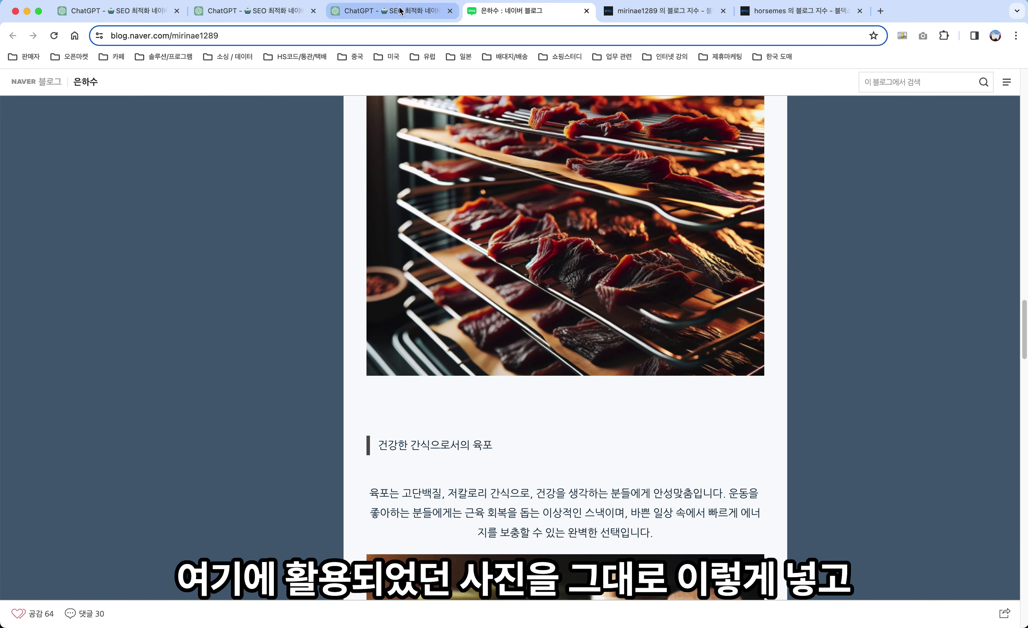
- Attach the seven jerky photos to the new SEO GPT chat and ask it to analyse them and write a matching jerky blog post
left_click(386, 10)
left_click_drag(1027, 431, 682, 443)
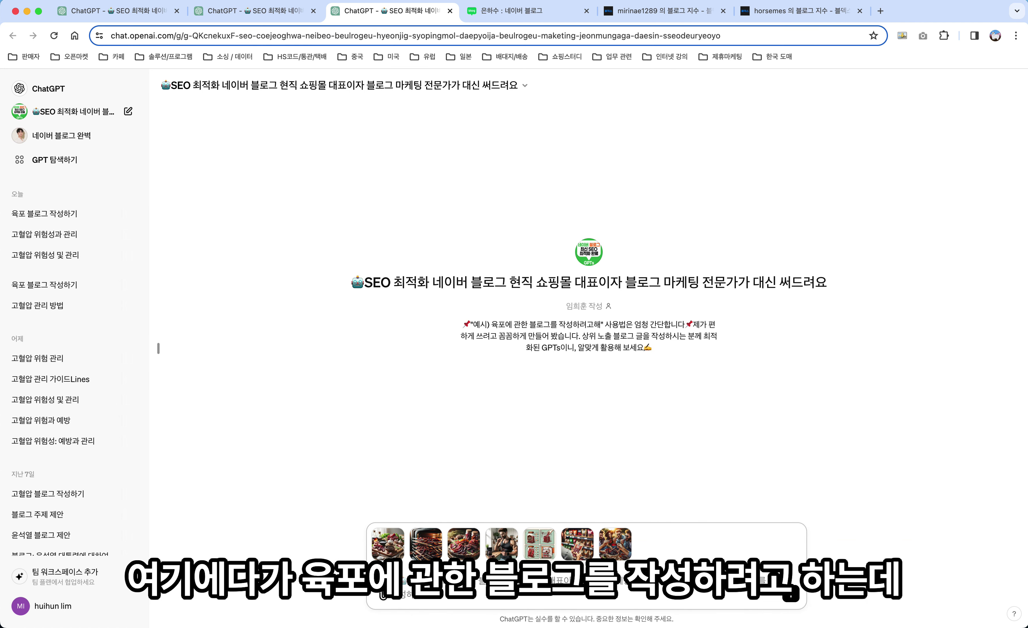
type("육포에 관한 블로그를 작서")
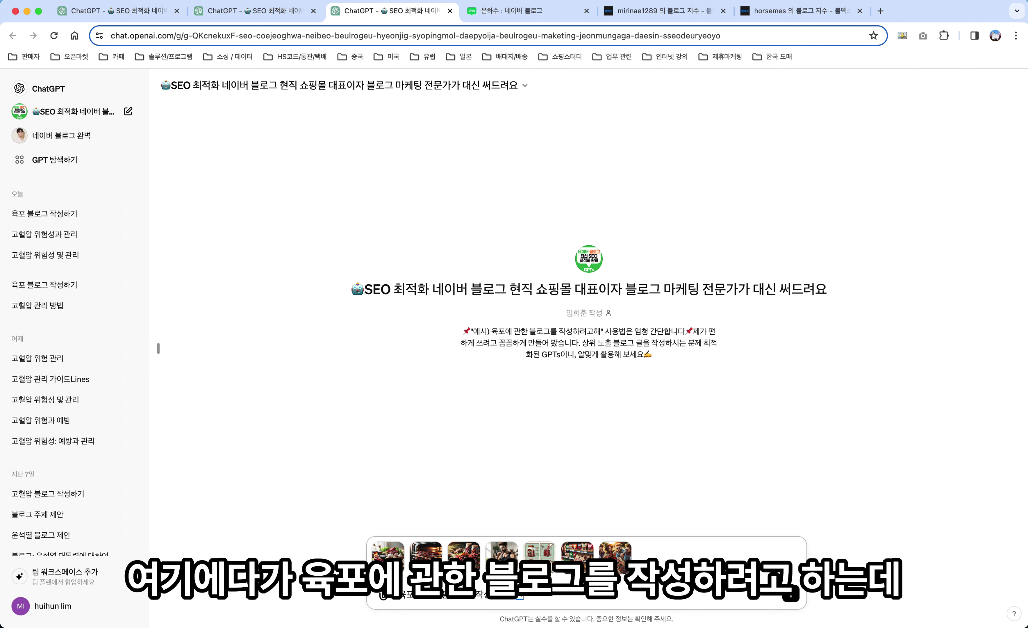
type("하려는 이 사진 자료를 분석한 후에 사진자료를")
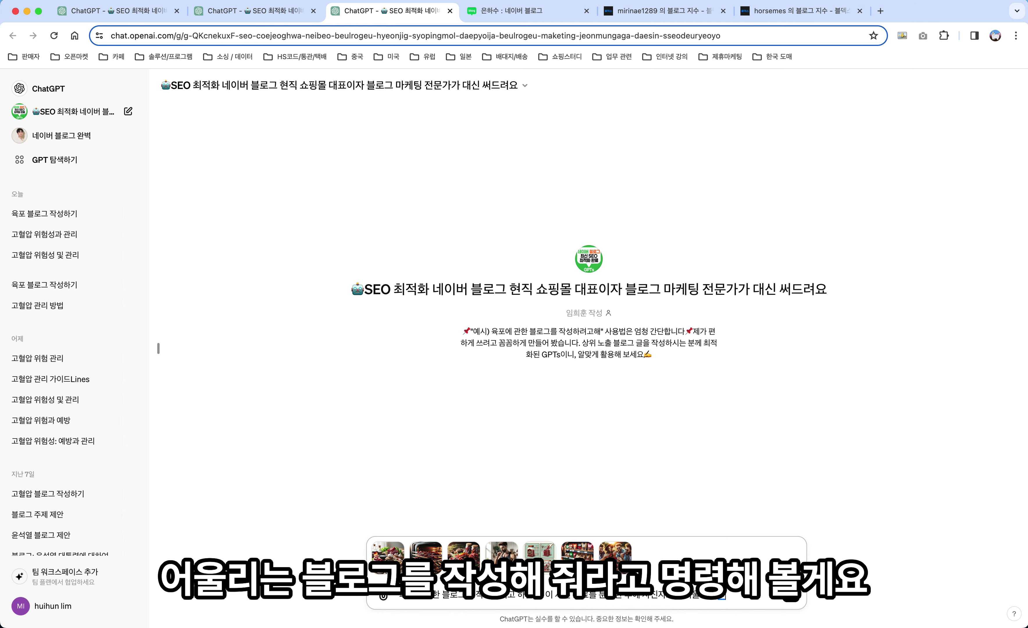
type("리")
type(" 작성해")
key("Return")
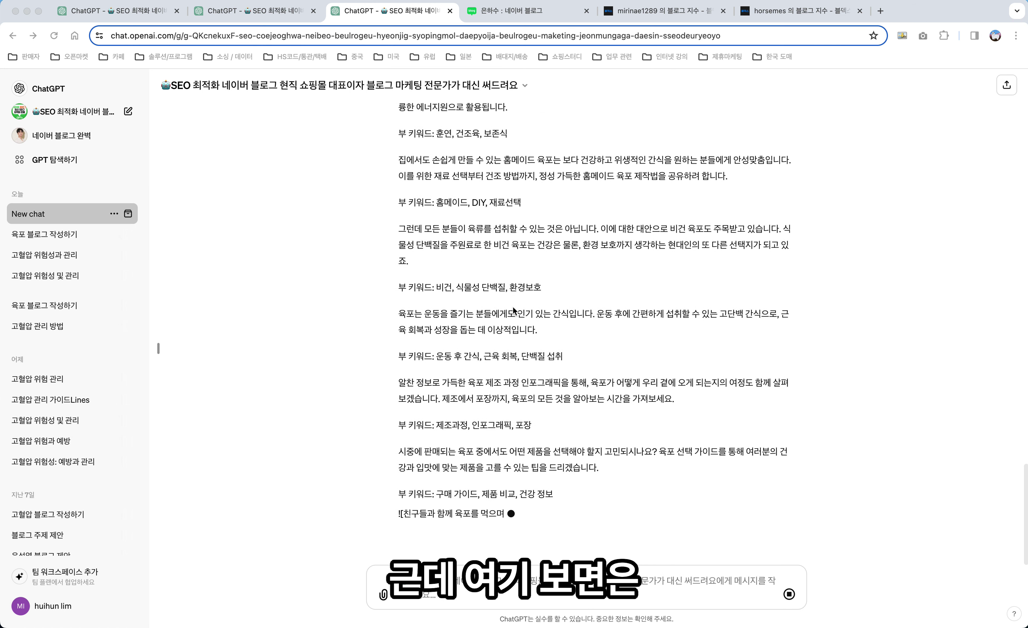
- Have the GPT continue the cut-off draft and send the follow-up "내용이 너무 좋아. 이 글을 토대로 블로그 글을 작성해줘"
left_click_drag(596, 476, 392, 261)
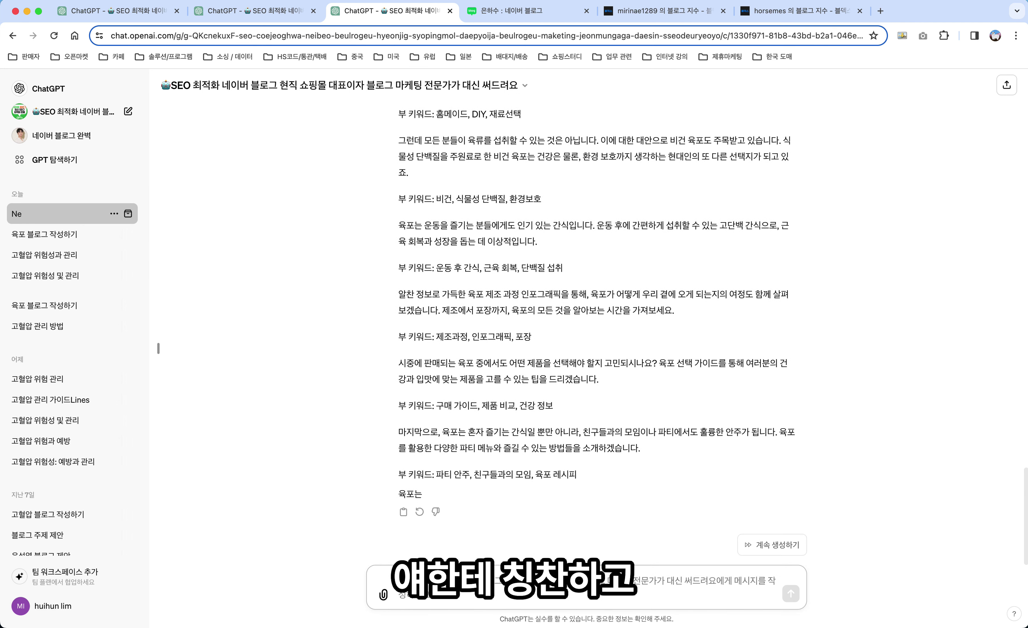
left_click(777, 543)
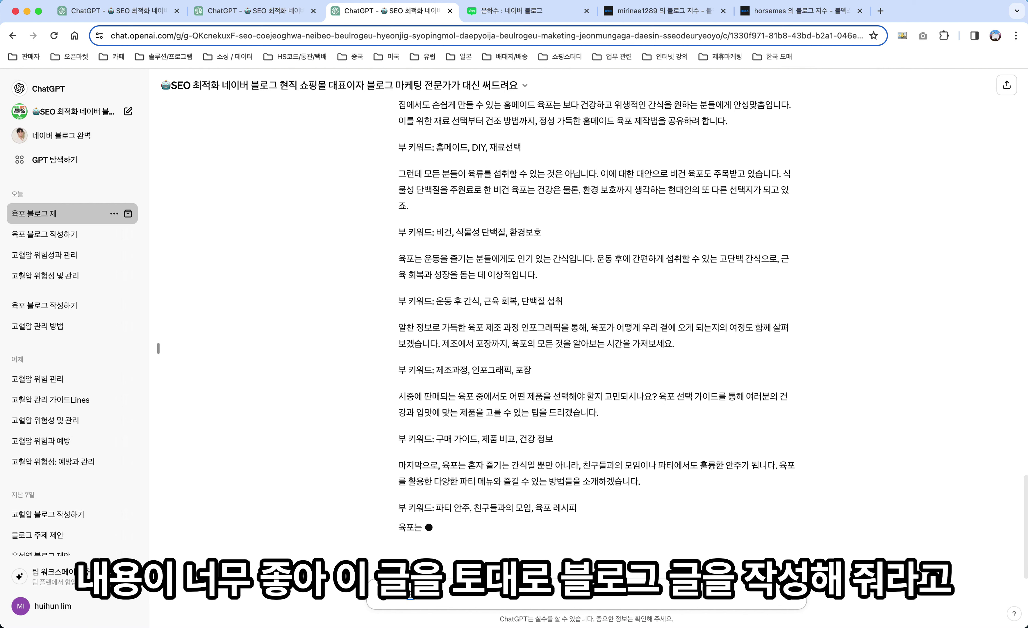
type("좋아. 그")
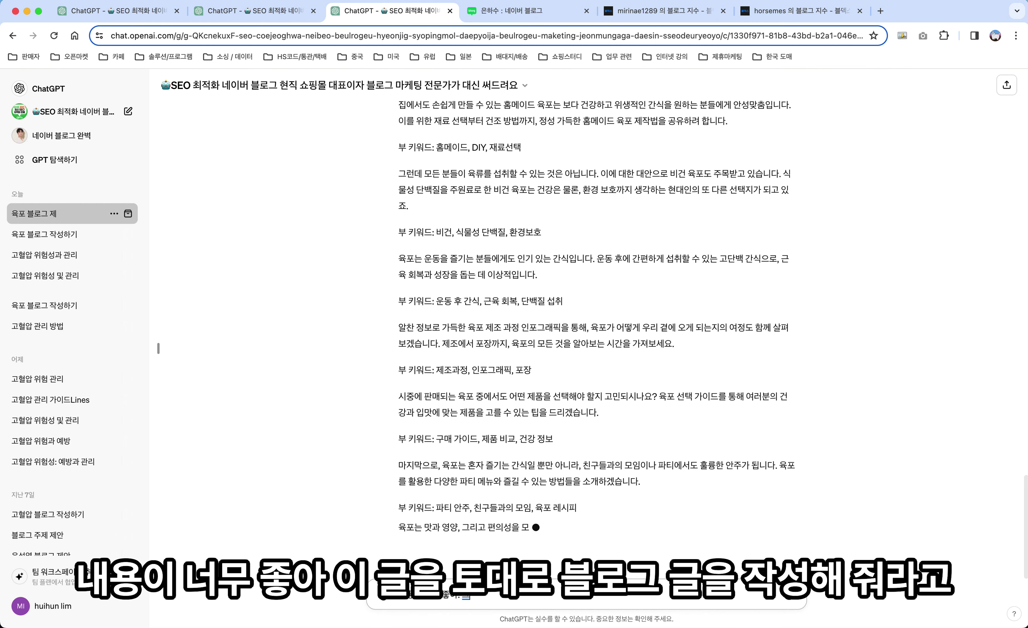
key("BackSpace")
key("BackSpace")
type("이 글을 토대로 블로그 글")
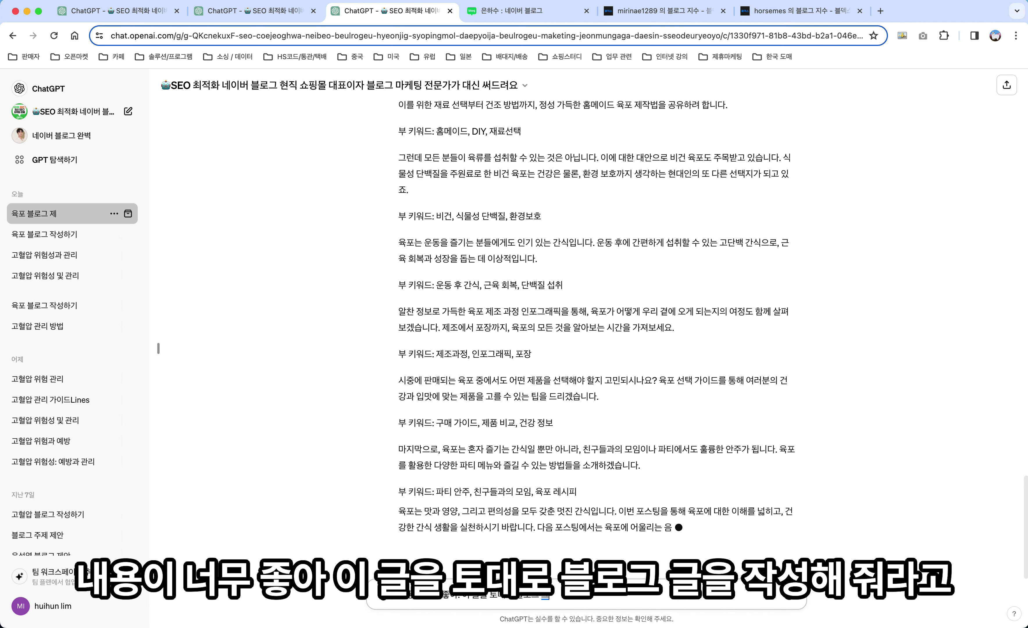
type("성해줘")
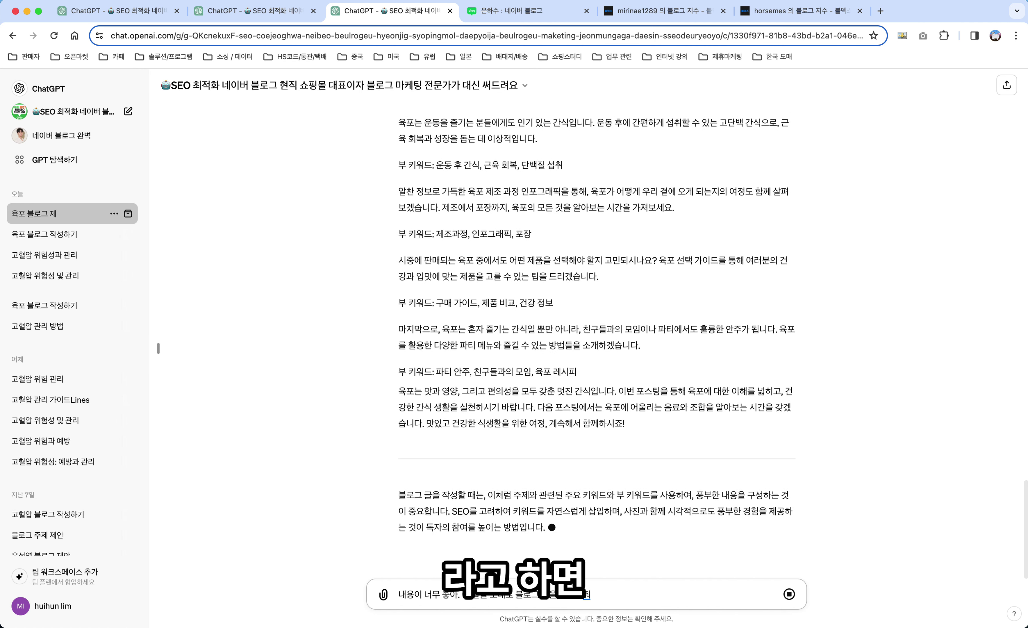
key("Return")
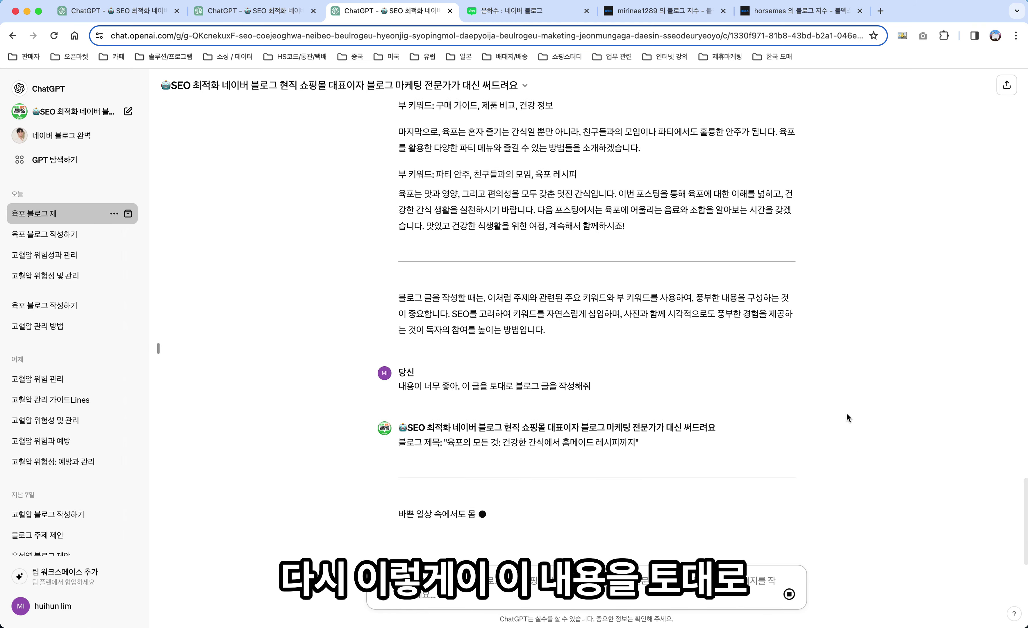
scroll(846, 412, "up", 7)
scroll(846, 412, "down", 9)
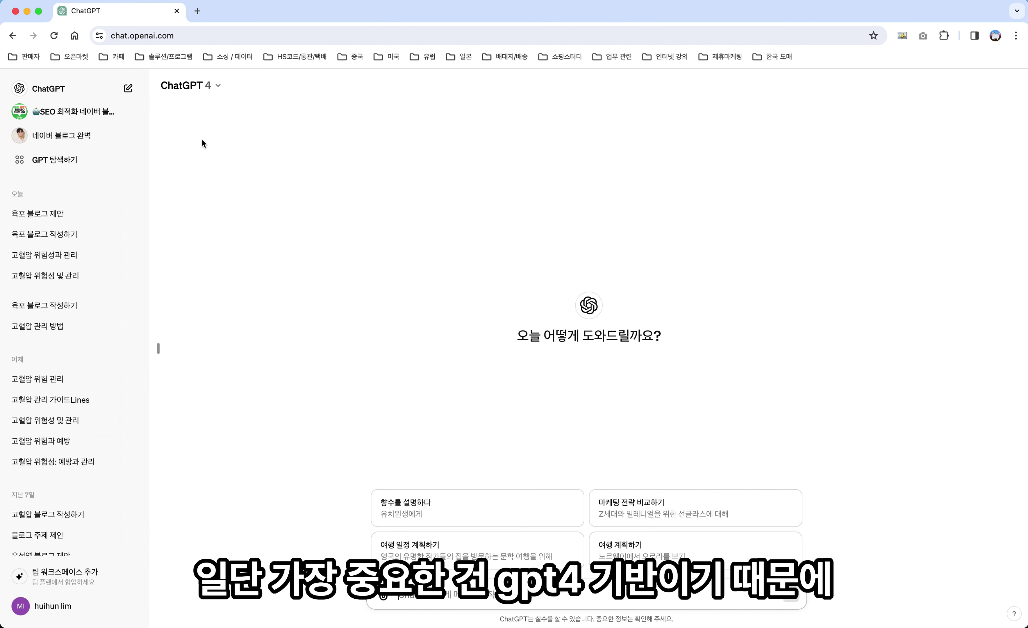
- Check which model is selected for the ChatGPT chat among GPT-4 and GPT-3.5
left_click(218, 86)
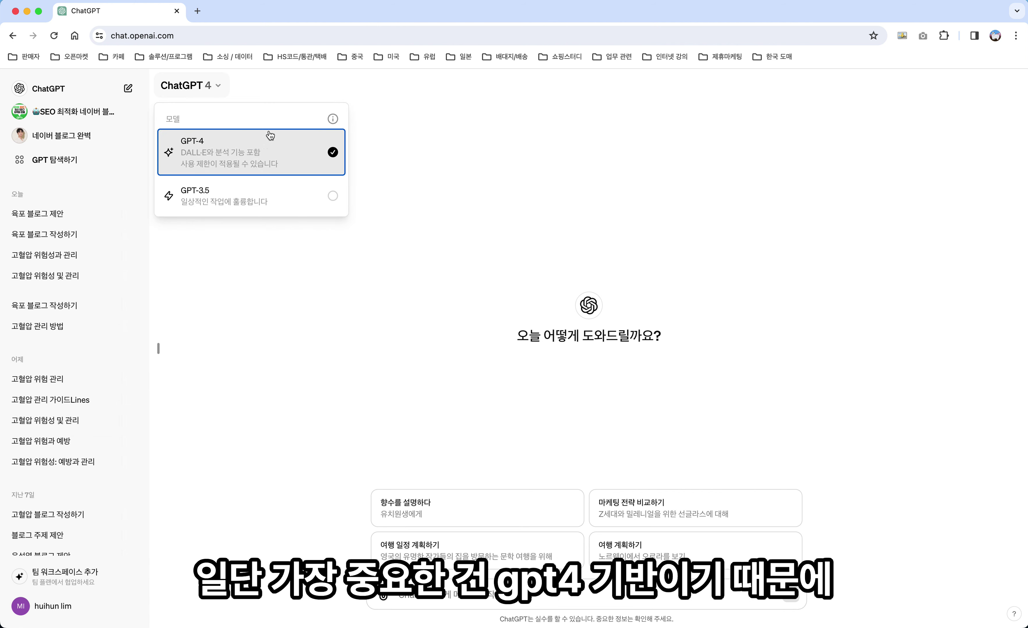
left_click(423, 239)
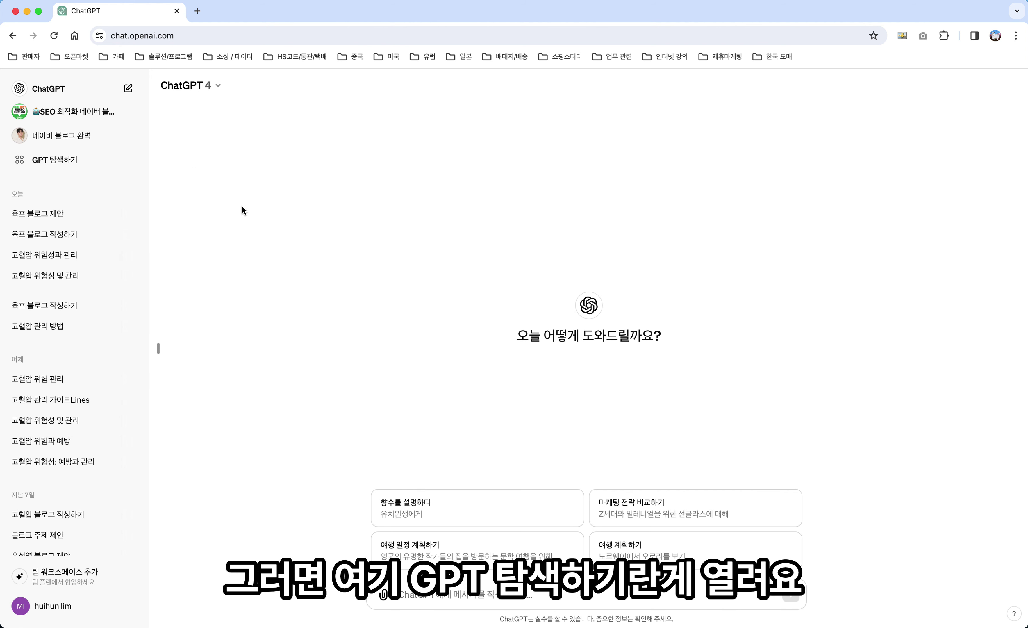
- Search the public GPTs for "seo 최적화 네이버 블로그" and open "SEO 최적화 네이버 블로그 현직 쇼핑몰 대표이자 블로그 마케팅 전문가가 대신 써드려요"
left_click(91, 167)
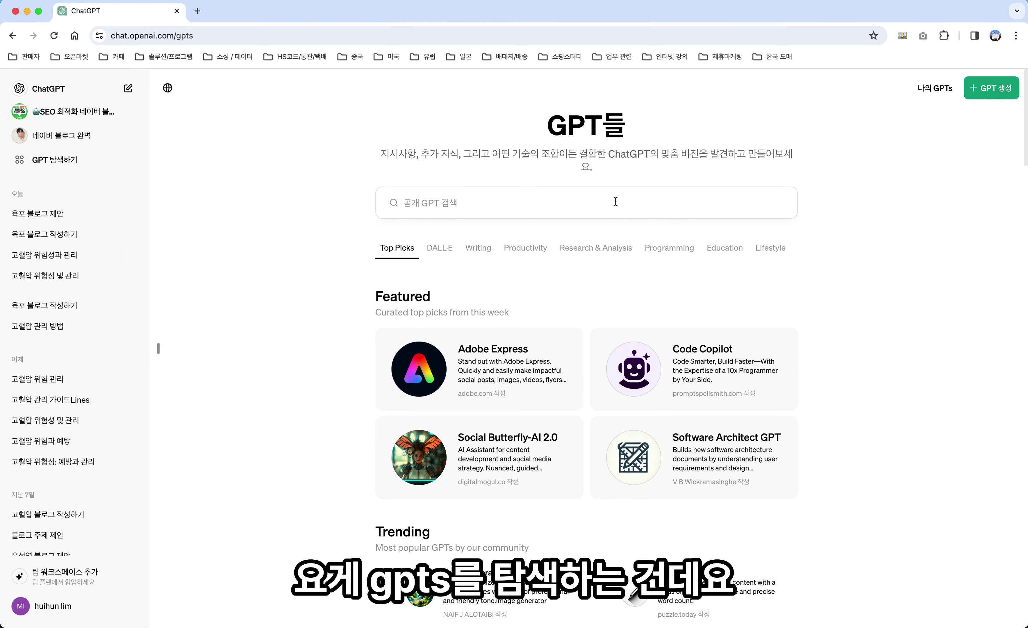
left_click(536, 206)
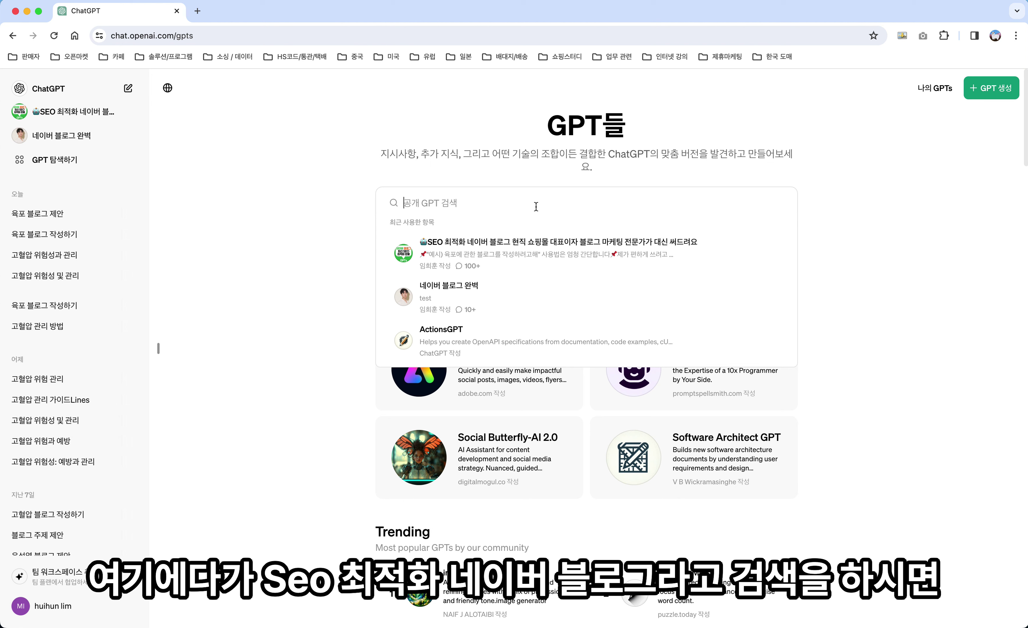
type("seo 최적화 네")
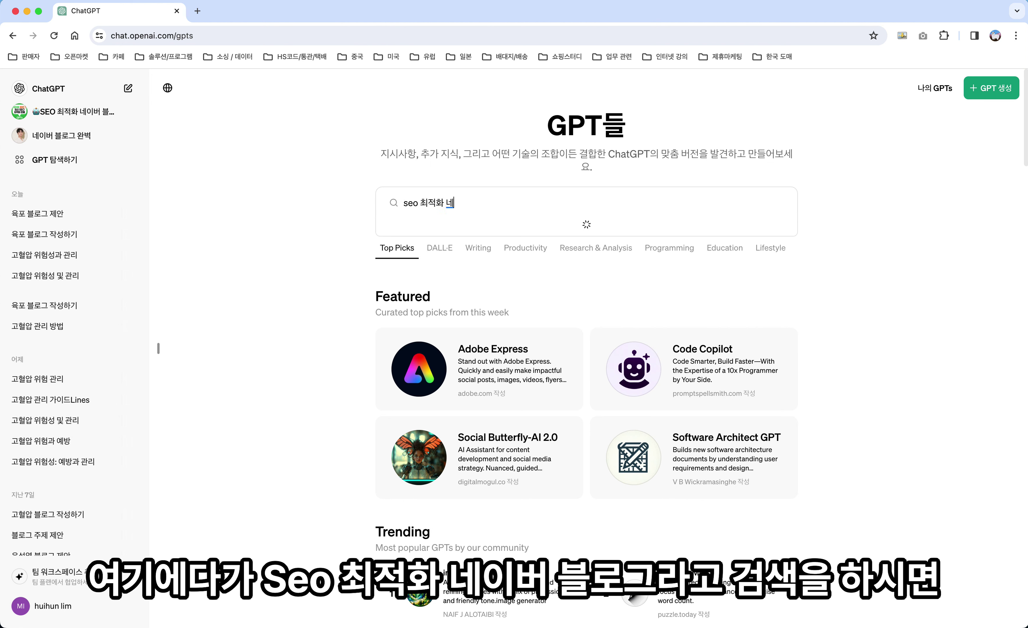
type("이버 블로그")
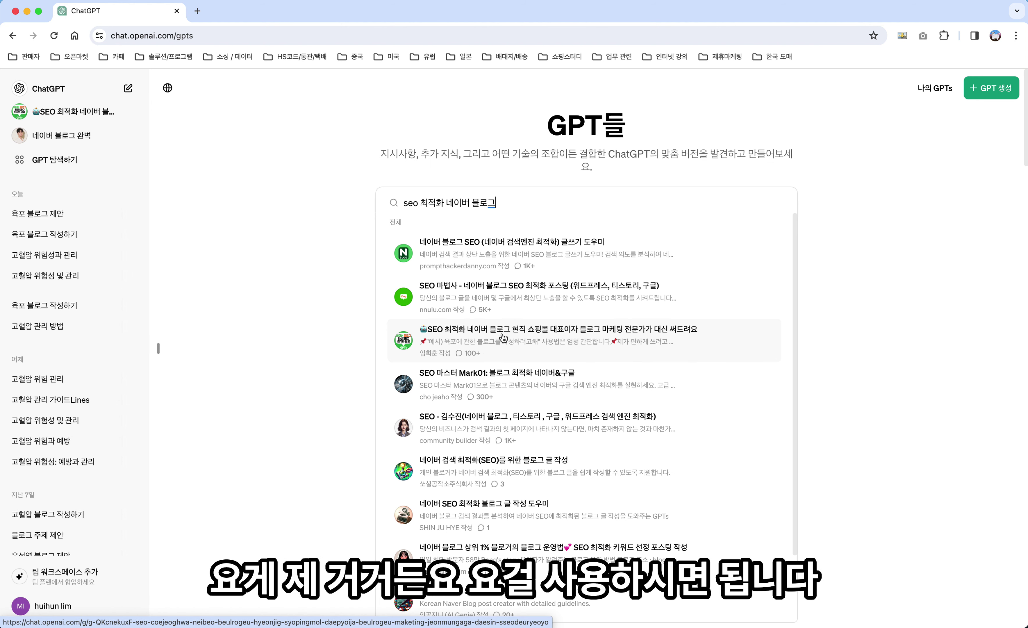
left_click(479, 347)
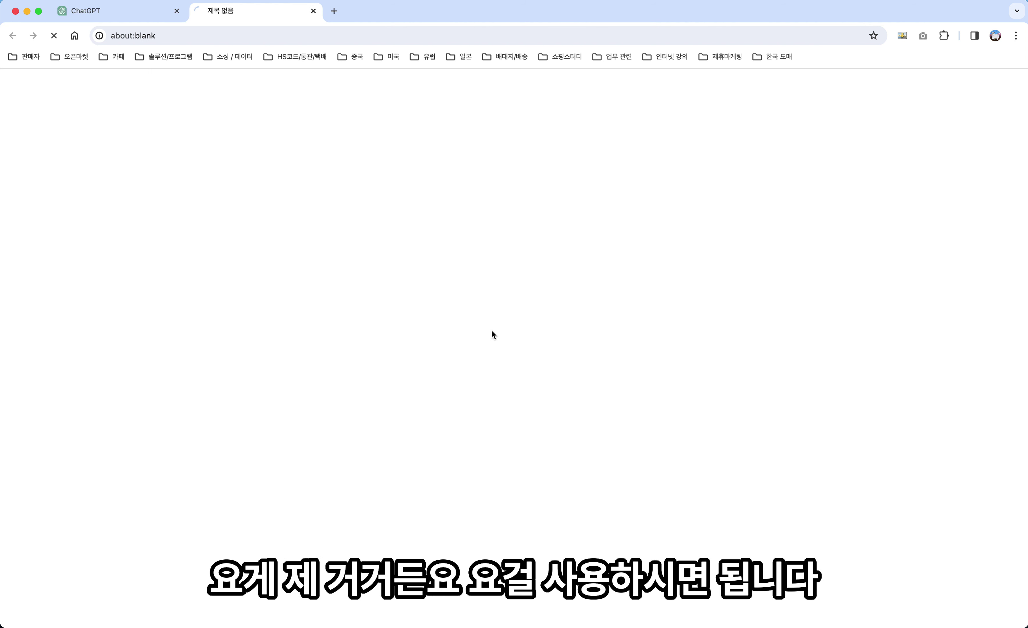